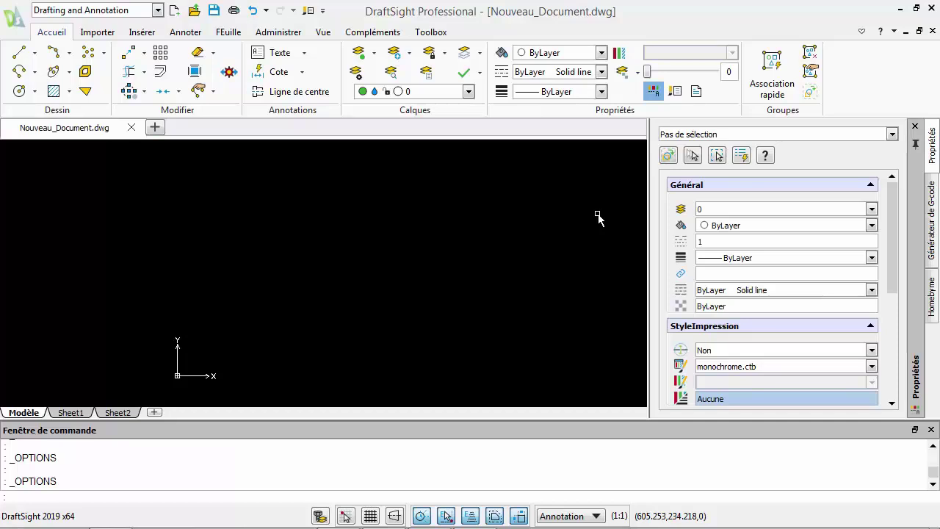
# Open the Options dialog and examine the title block file location (Emplacement du fichier de cartouche) and its folder
pyautogui.click(15, 16)
pyautogui.click(212, 309)
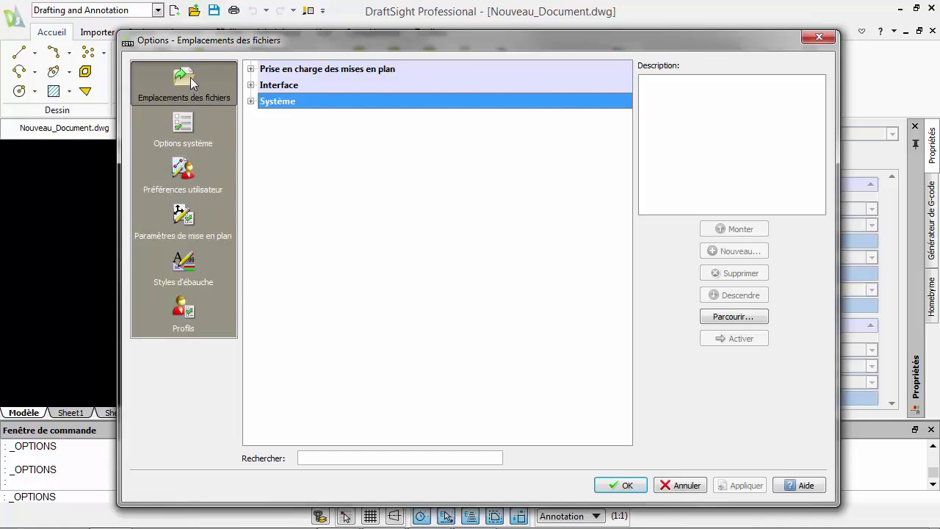
pyautogui.click(252, 69)
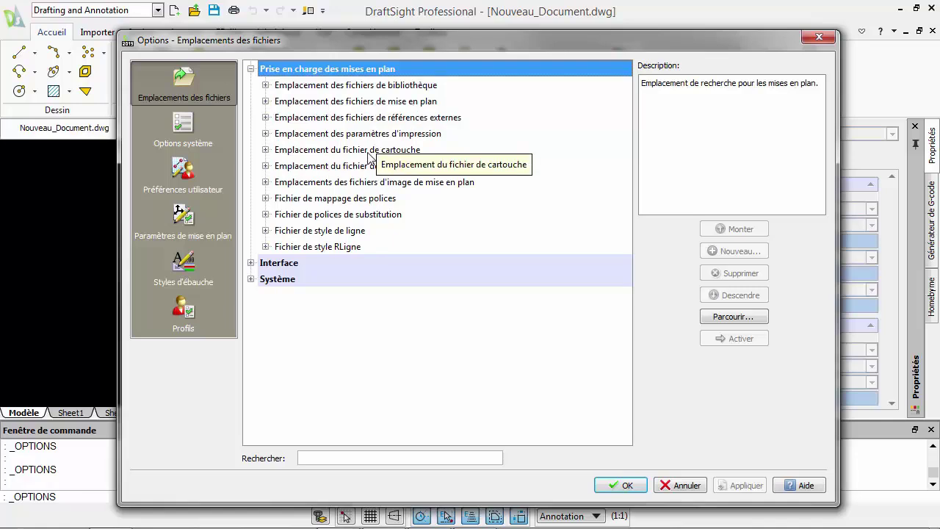
pyautogui.click(266, 150)
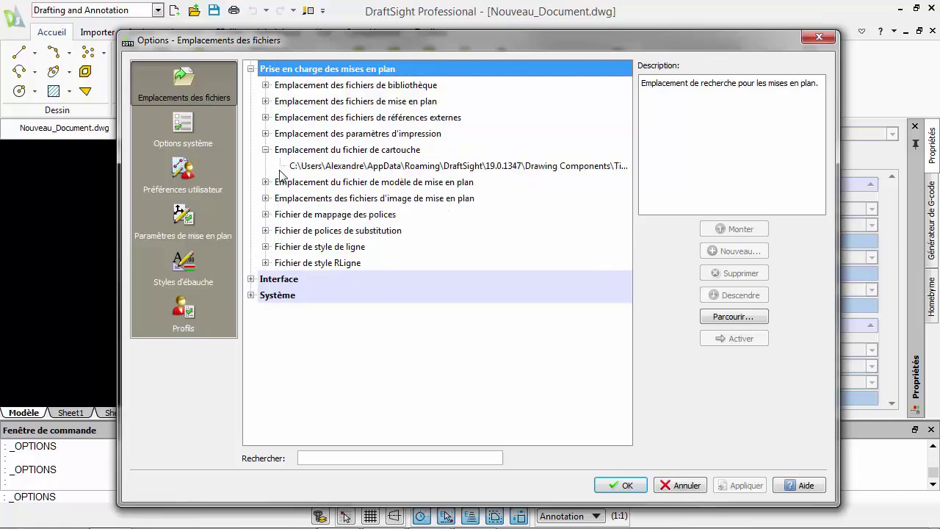
pyautogui.click(332, 168)
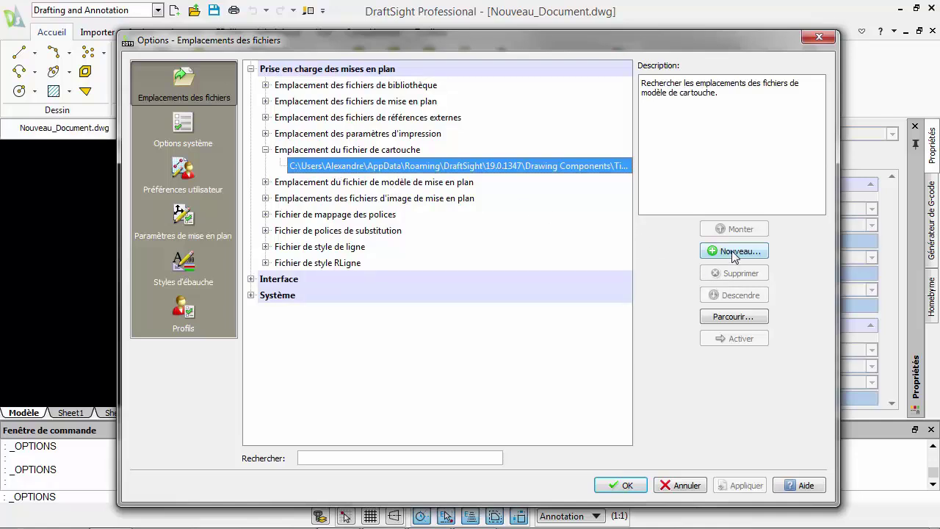
pyautogui.click(734, 316)
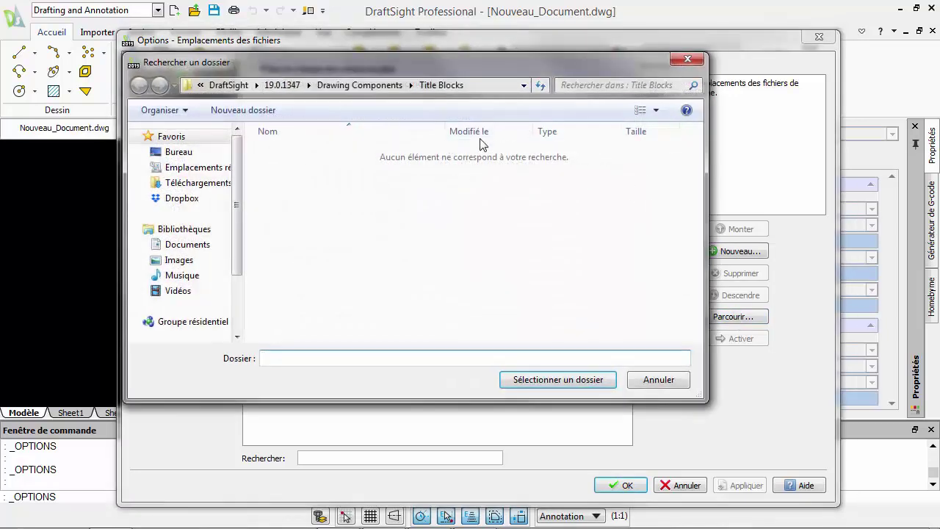
pyautogui.click(688, 59)
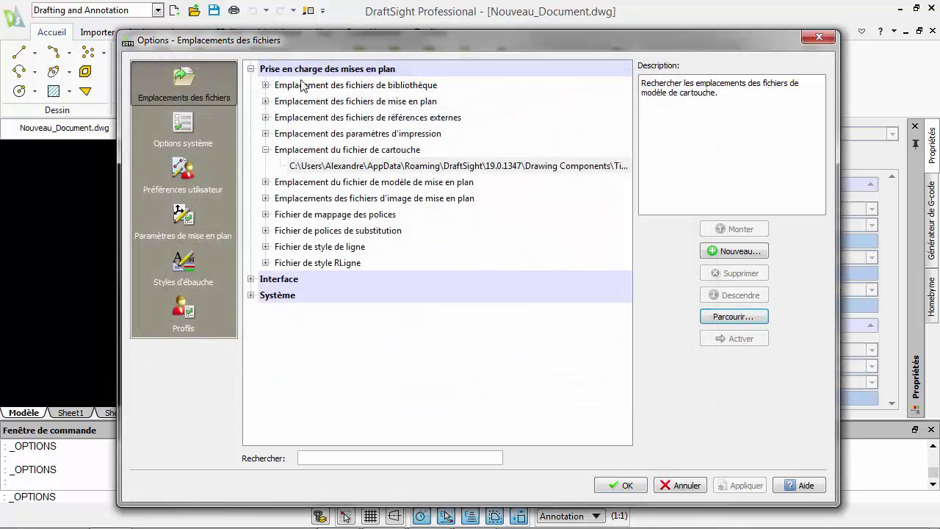
pyautogui.click(252, 69)
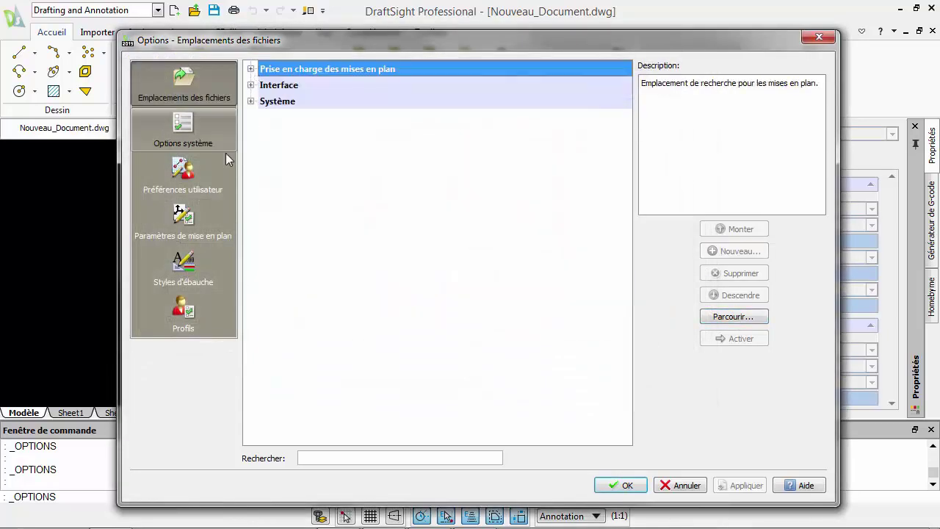
# Review the system options for Général, Afficher with its Options d'écran, and Zone graphique
pyautogui.click(185, 126)
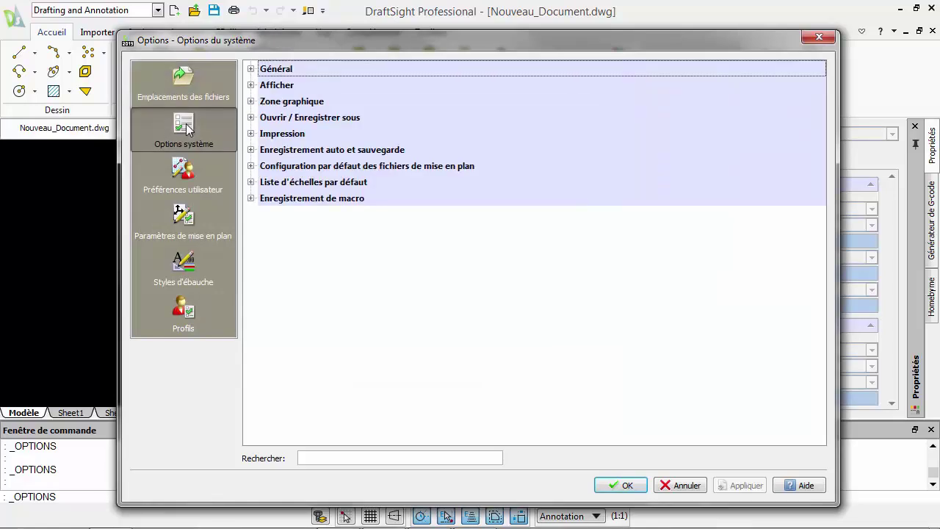
pyautogui.click(250, 69)
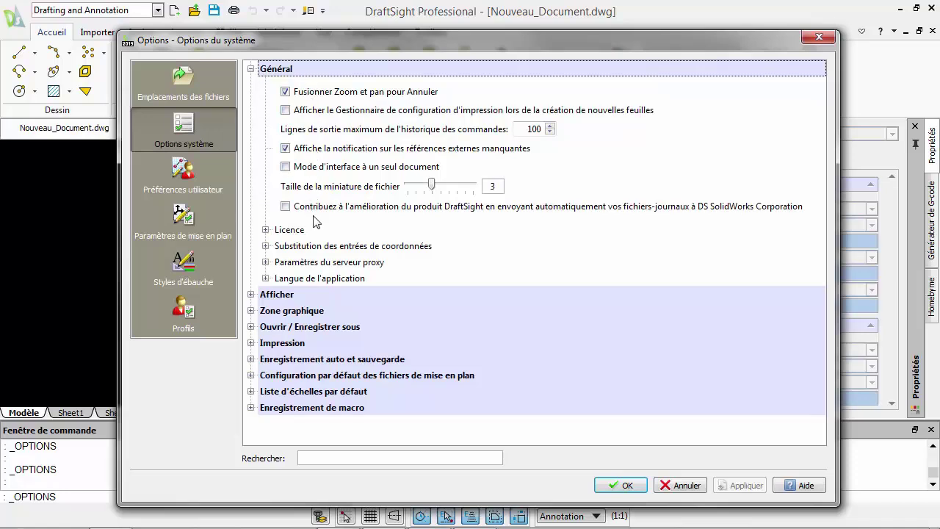
pyautogui.click(251, 69)
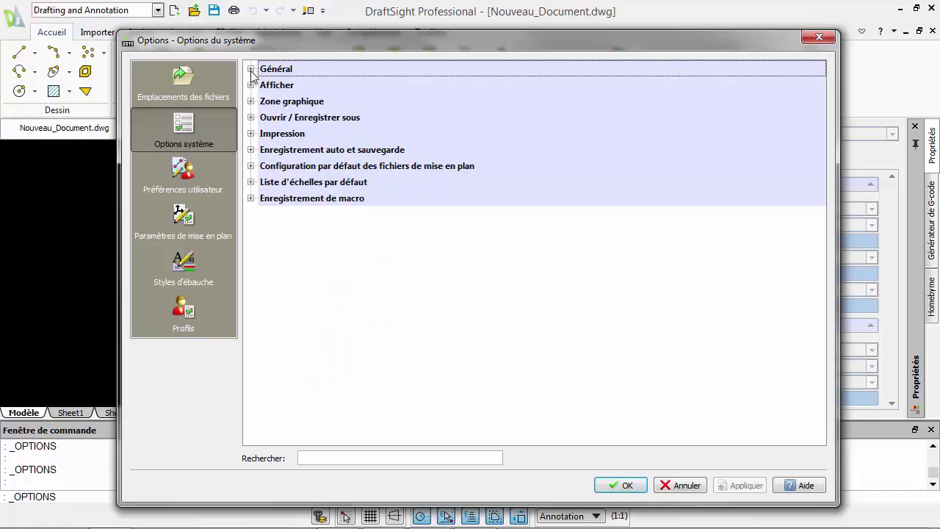
pyautogui.click(251, 85)
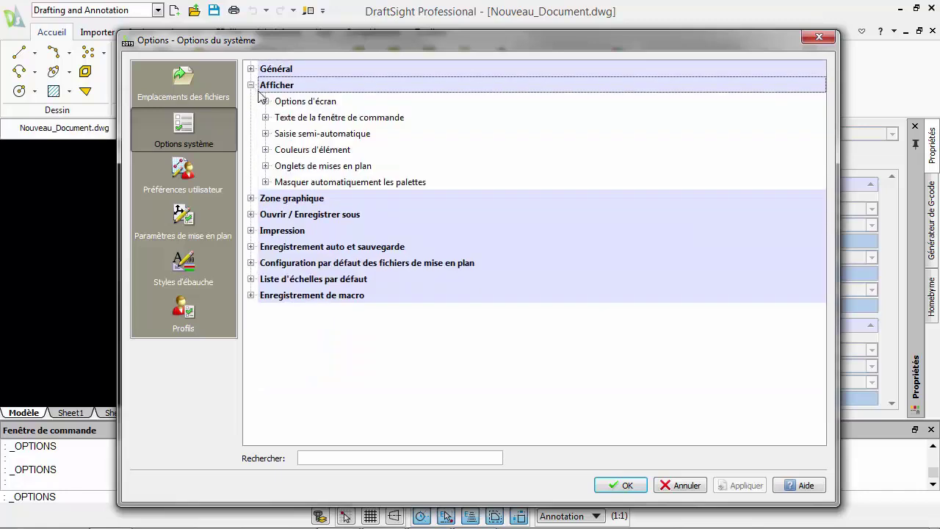
pyautogui.click(266, 101)
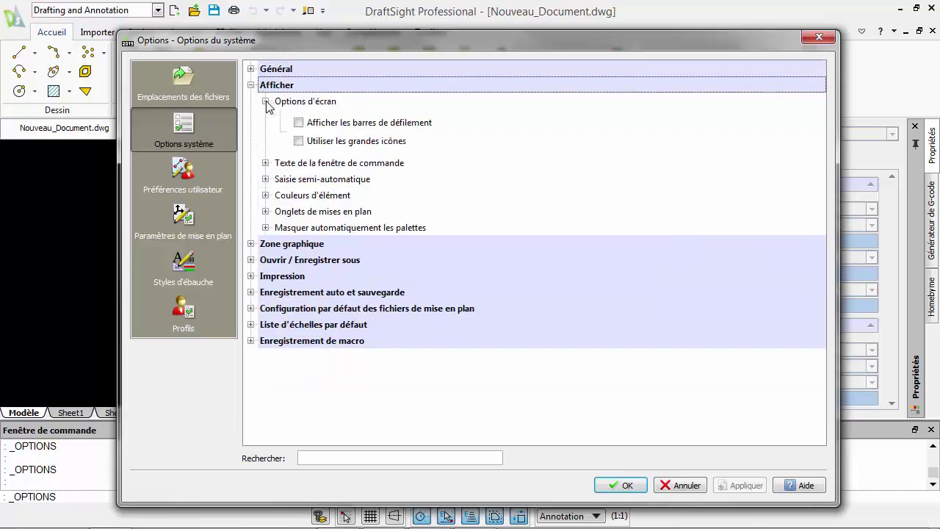
pyautogui.click(266, 102)
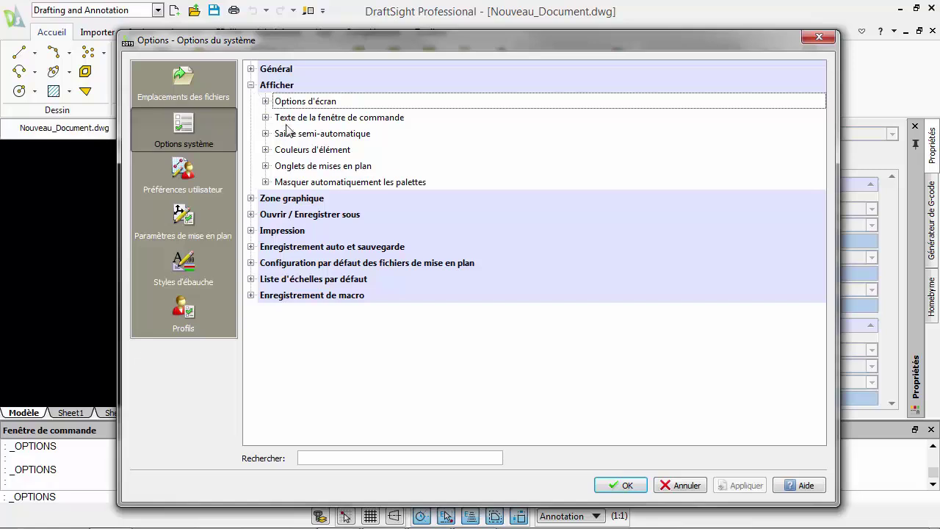
pyautogui.click(250, 85)
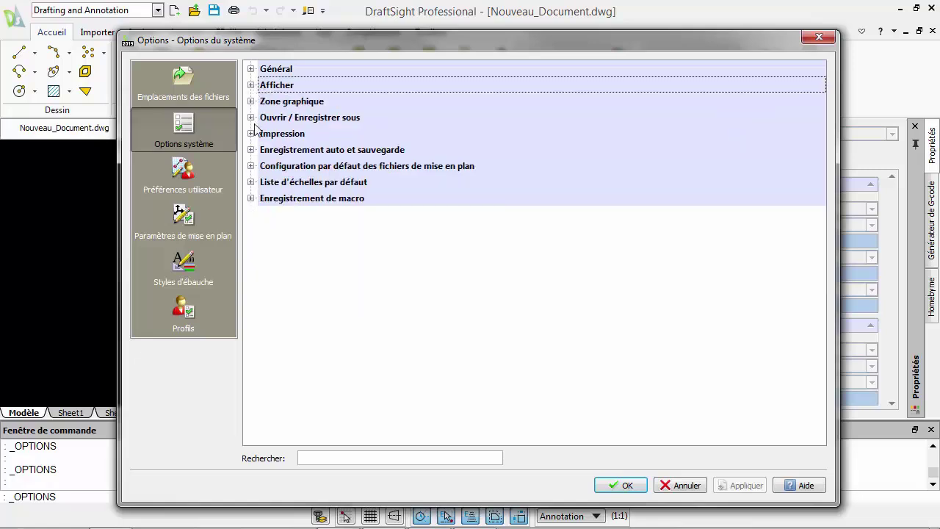
pyautogui.click(251, 102)
pyautogui.click(251, 101)
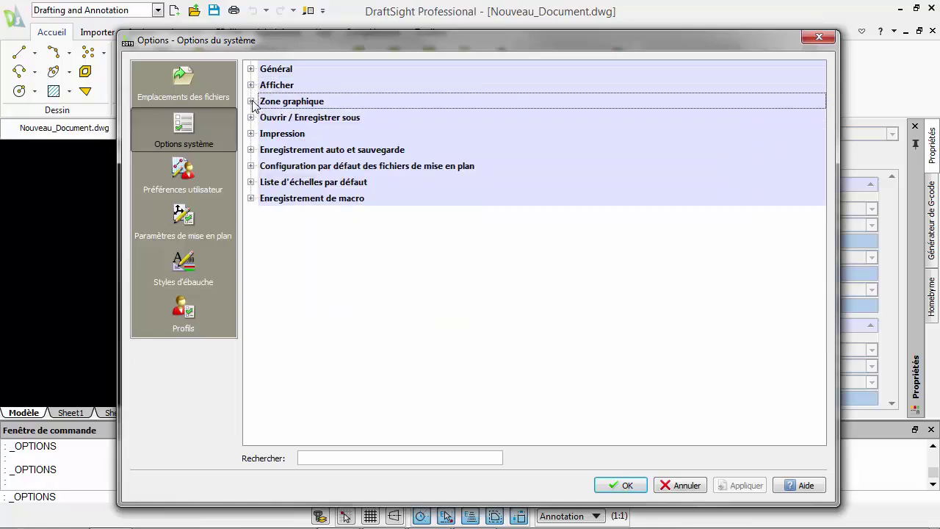
# Try Mise en plan R2010 (*.dwg) as the default document save type and restore Mise en plan R2018 (*.dwg)
pyautogui.click(252, 118)
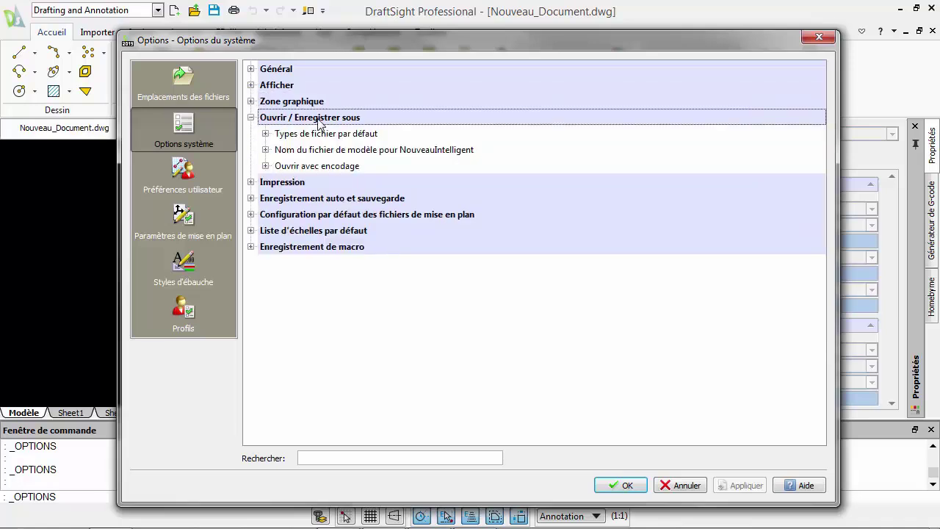
pyautogui.click(266, 134)
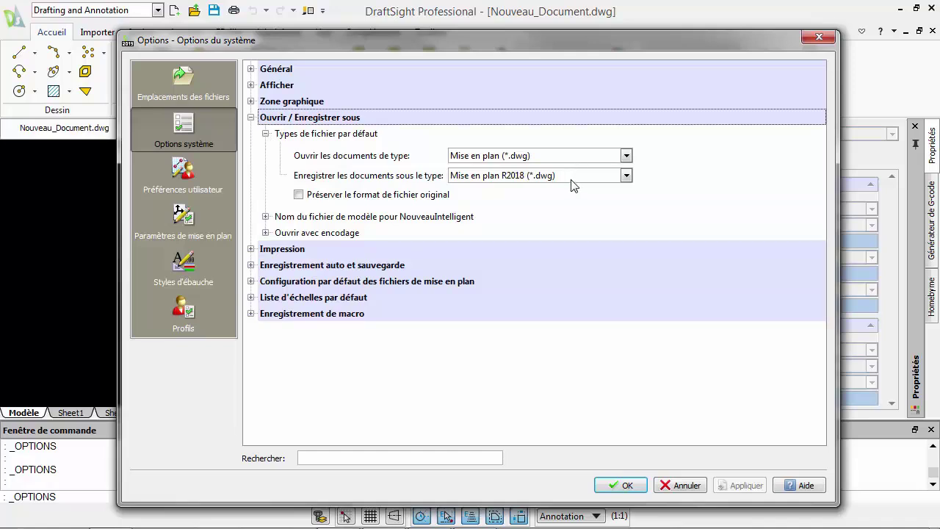
pyautogui.click(626, 176)
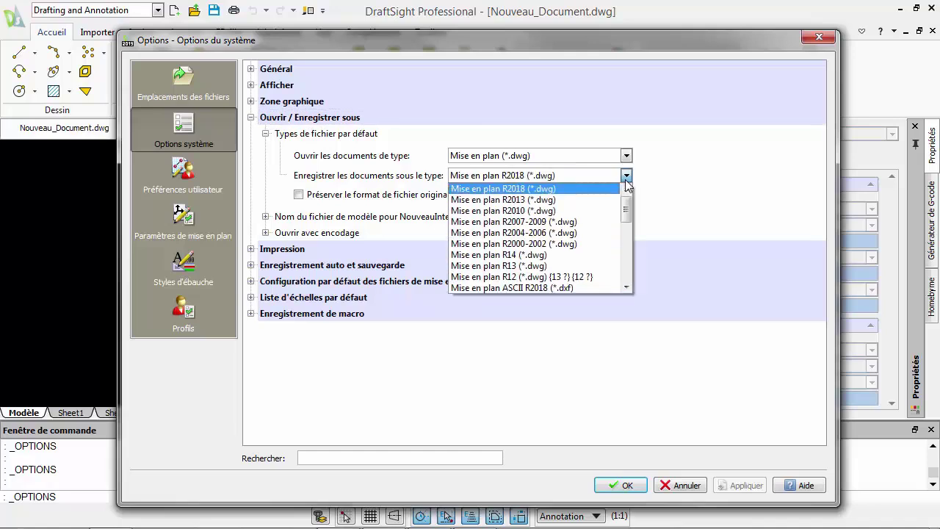
pyautogui.click(530, 211)
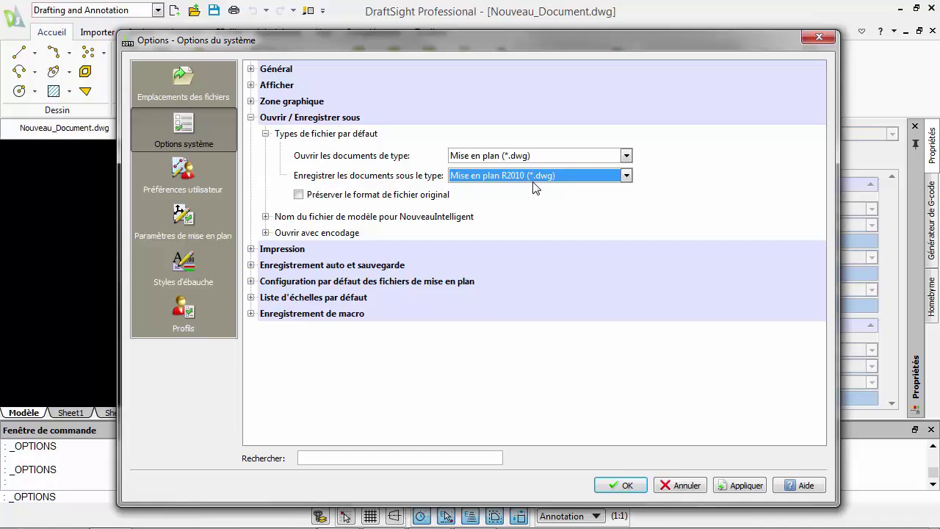
pyautogui.click(534, 179)
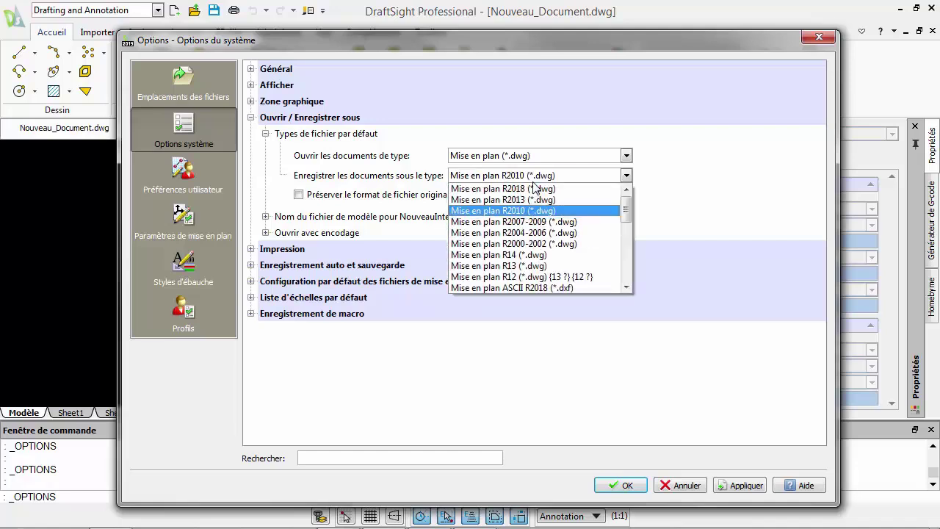
pyautogui.click(535, 191)
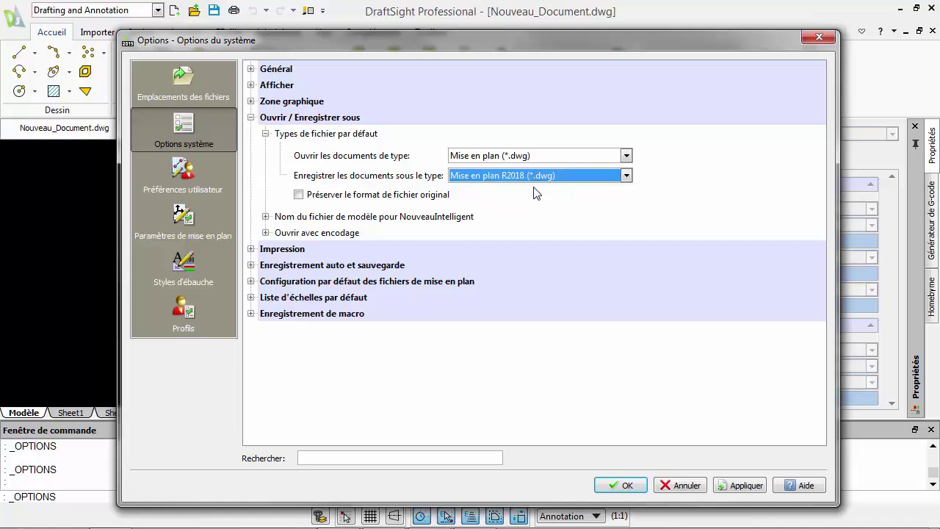
# Examine the template file setting for NouveauIntelligent and the Ouvrir avec encodage options under Ouvrir / Enregistrer sous
pyautogui.click(266, 218)
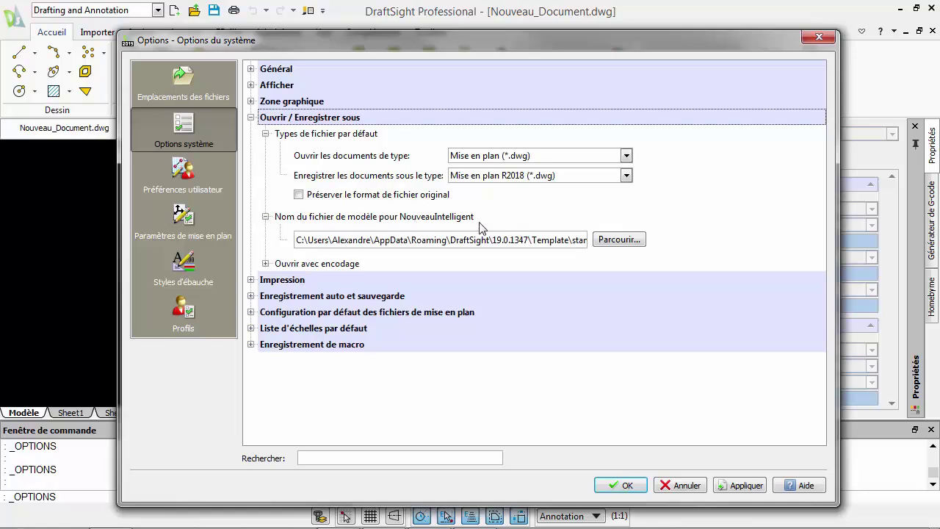
pyautogui.click(265, 217)
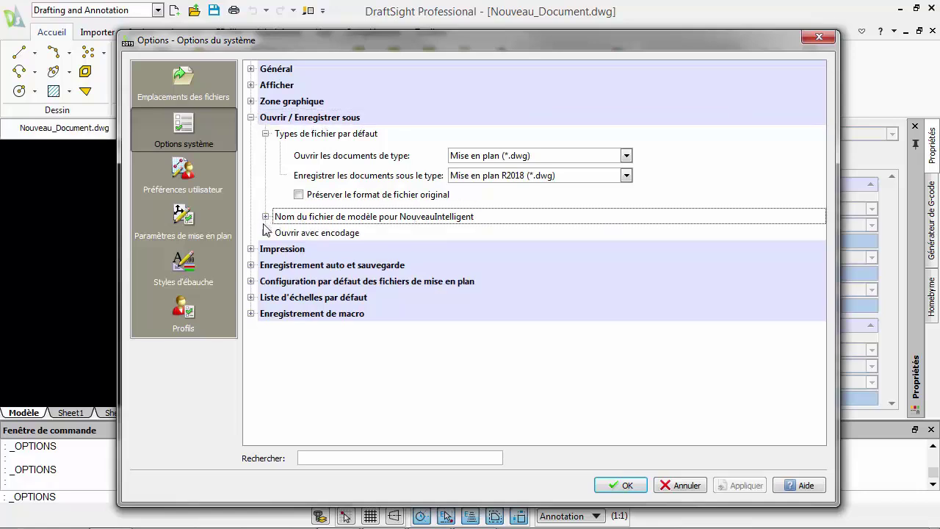
pyautogui.click(266, 233)
pyautogui.click(265, 233)
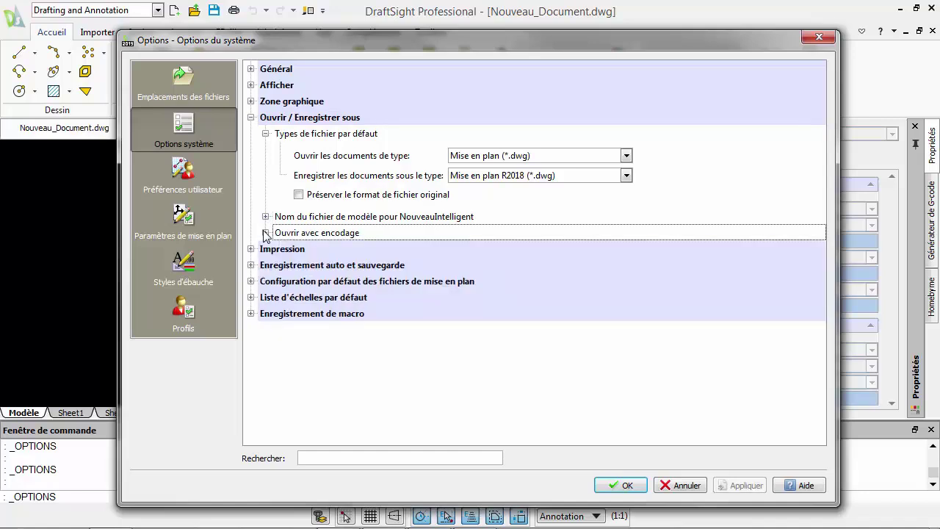
pyautogui.click(251, 117)
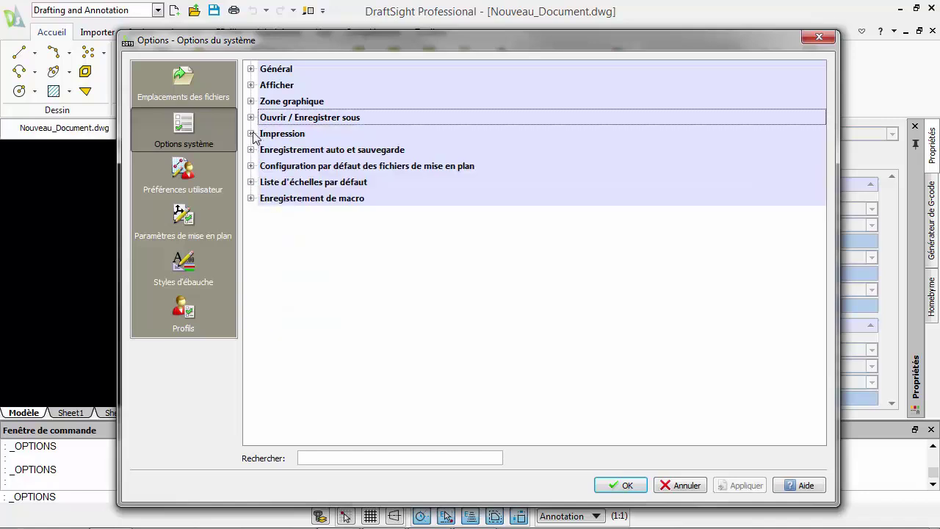
# Examine the Impression categories and the autosave file location, interval and backup settings in the system options
pyautogui.click(251, 134)
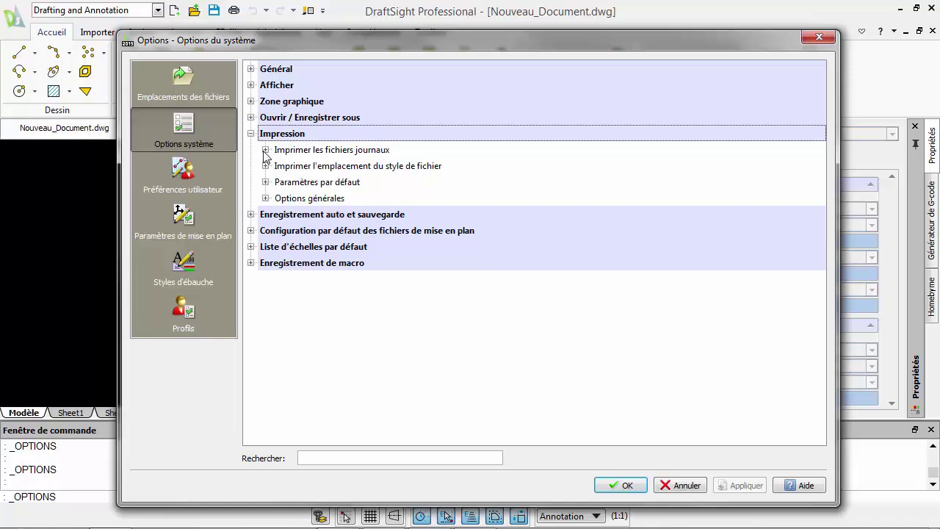
pyautogui.click(251, 133)
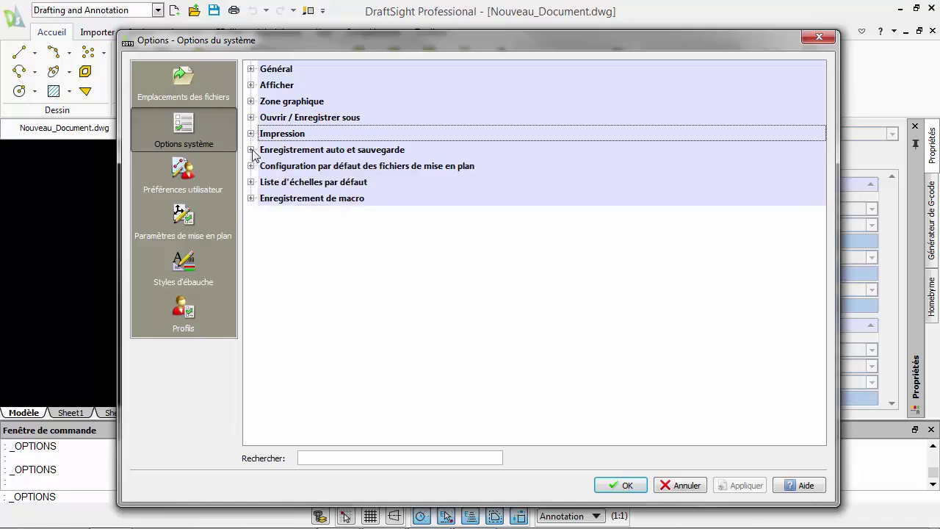
pyautogui.click(252, 150)
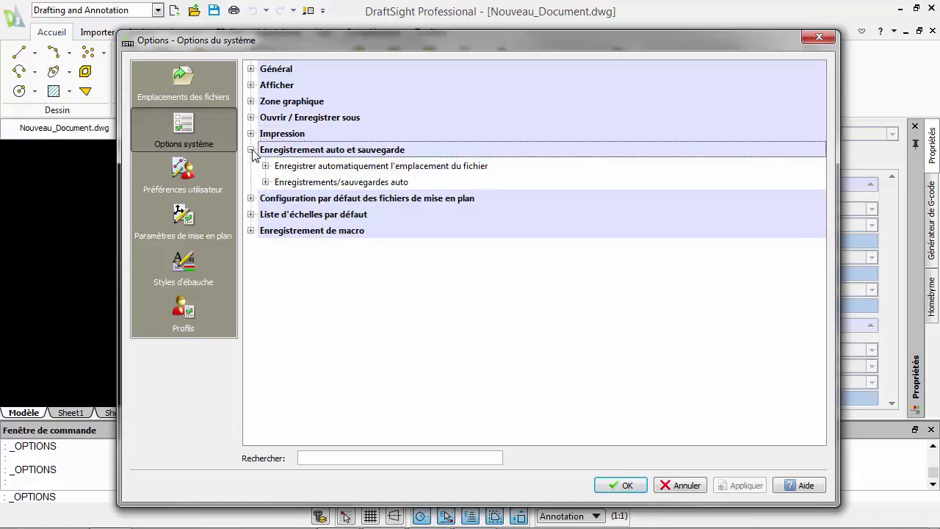
pyautogui.click(266, 166)
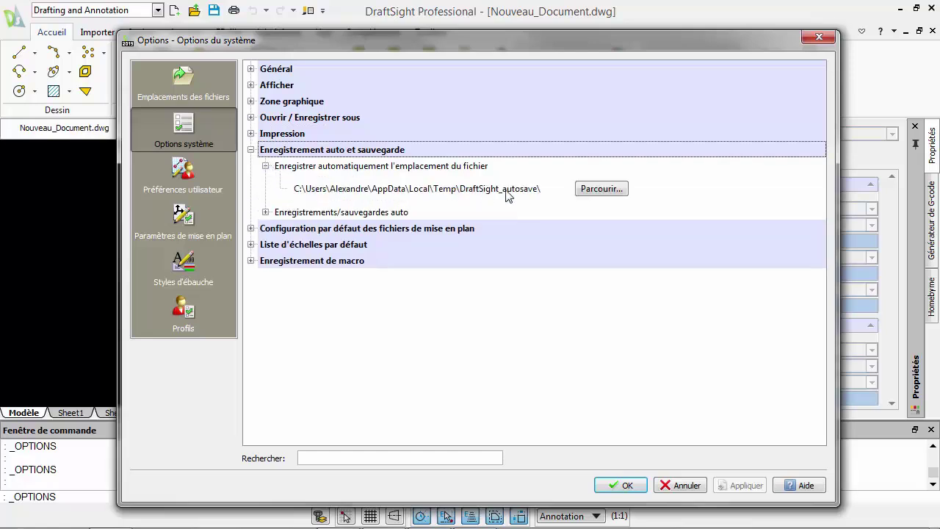
pyautogui.click(266, 212)
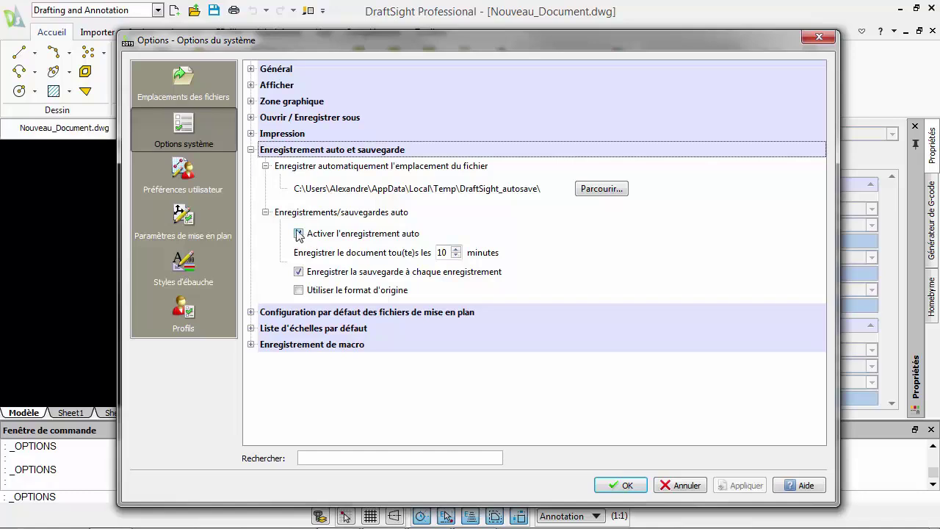
pyautogui.click(265, 212)
pyautogui.click(266, 166)
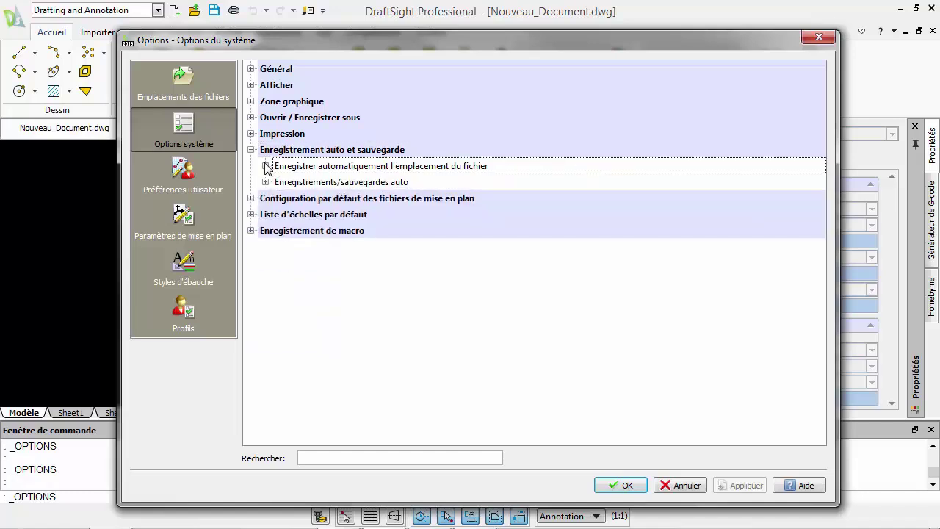
pyautogui.click(252, 150)
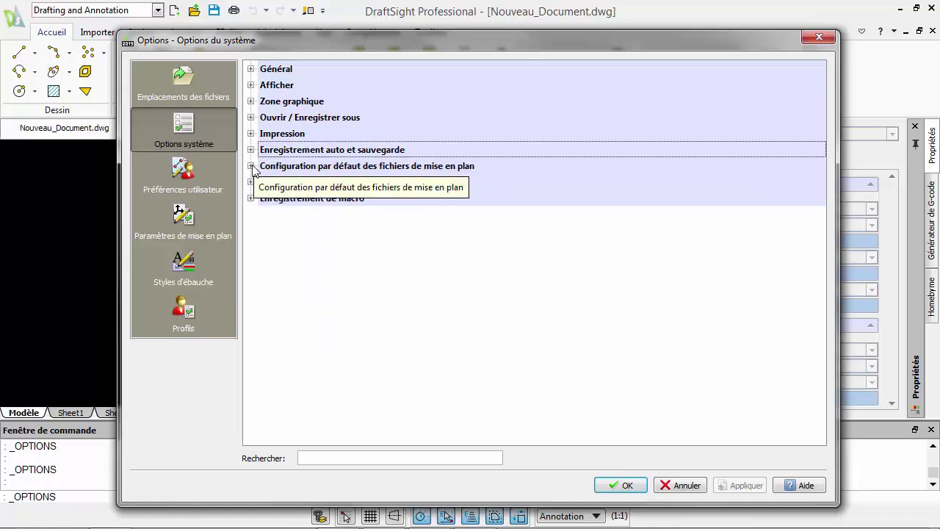
# Examine the block insertion units in the default drawing file configuration
pyautogui.click(251, 166)
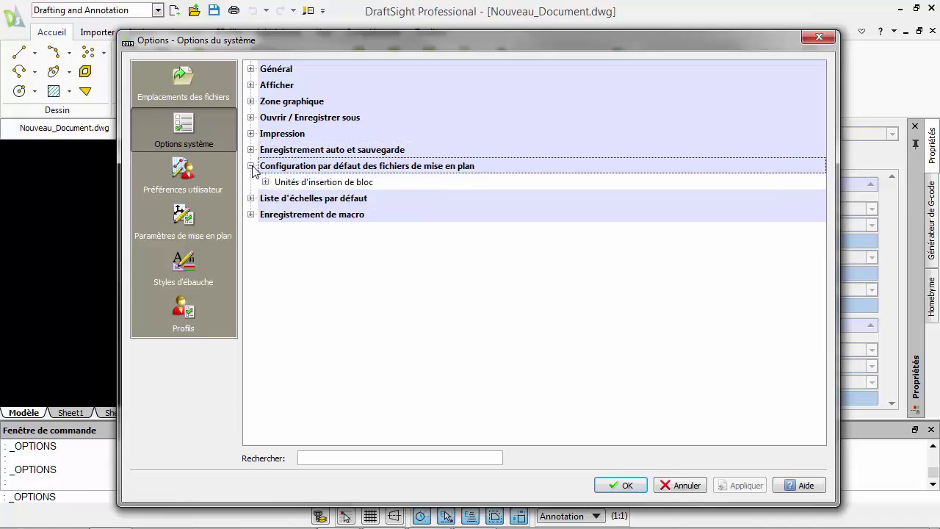
pyautogui.click(265, 182)
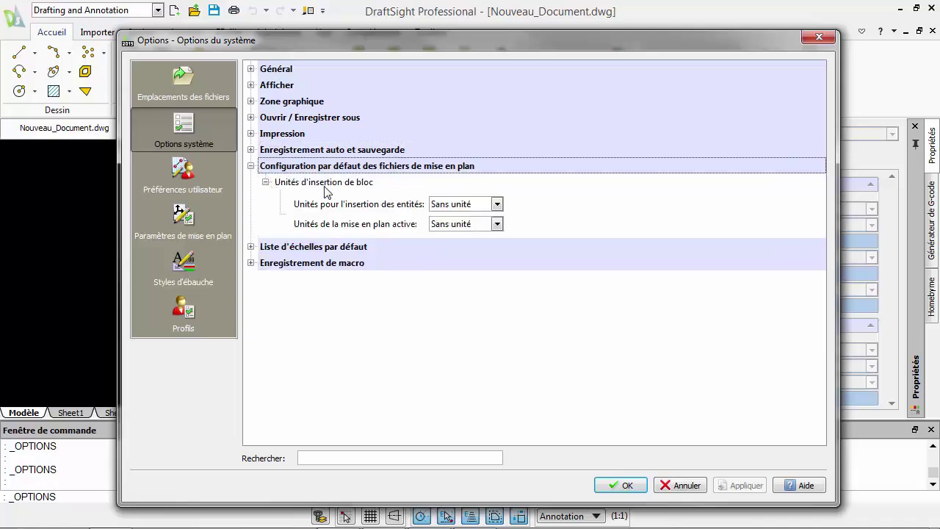
pyautogui.click(266, 182)
pyautogui.click(251, 166)
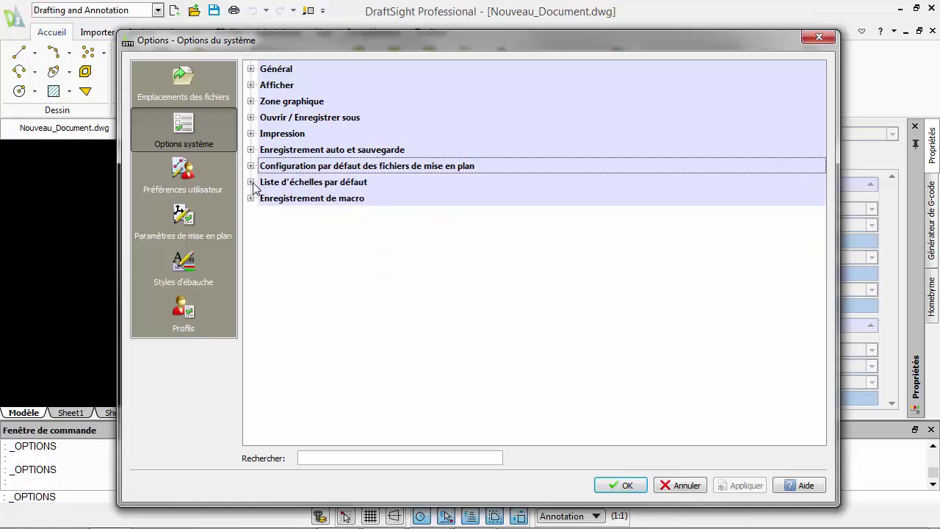
# Examine the default scale list (Liste d'échelles par défaut) and the macro recording categories in the system options
pyautogui.click(251, 183)
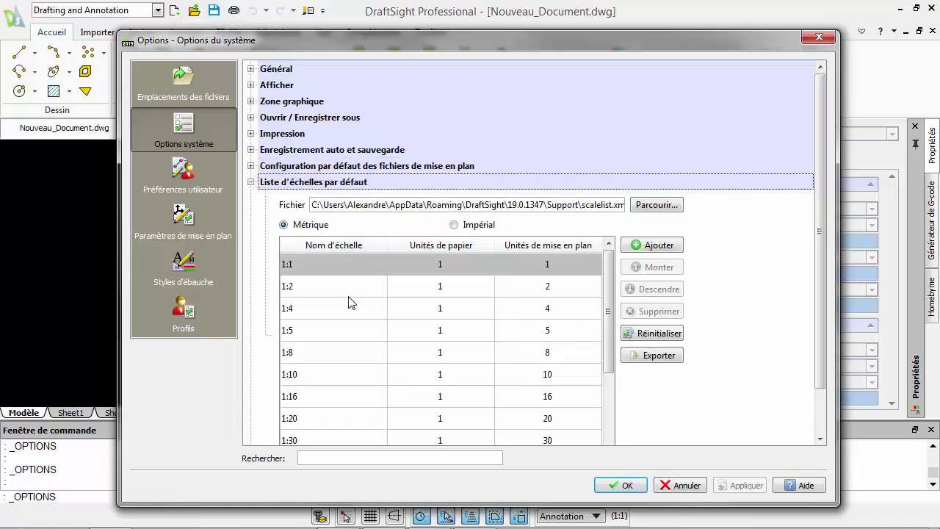
pyautogui.moveTo(606, 266)
pyautogui.mouseDown()
pyautogui.moveTo(609, 366)
pyautogui.moveTo(608, 254)
pyautogui.mouseUp()
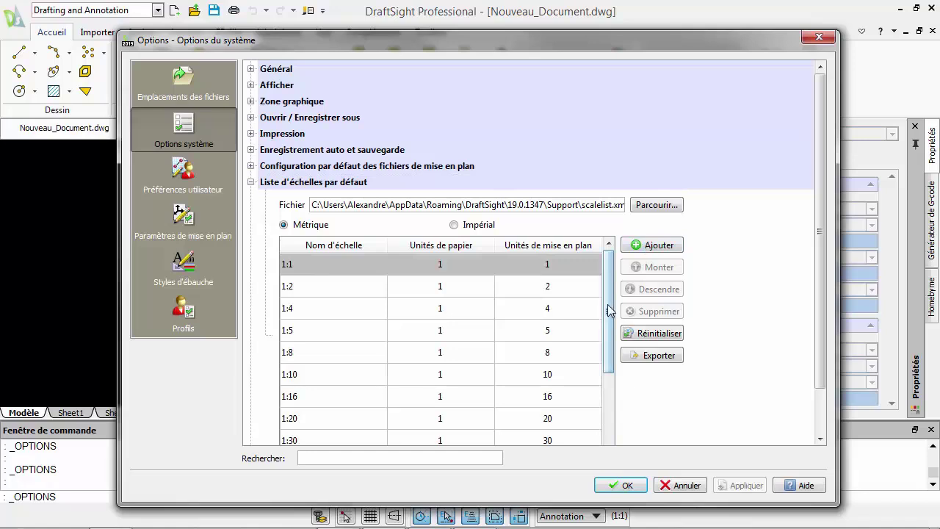
pyautogui.click(250, 183)
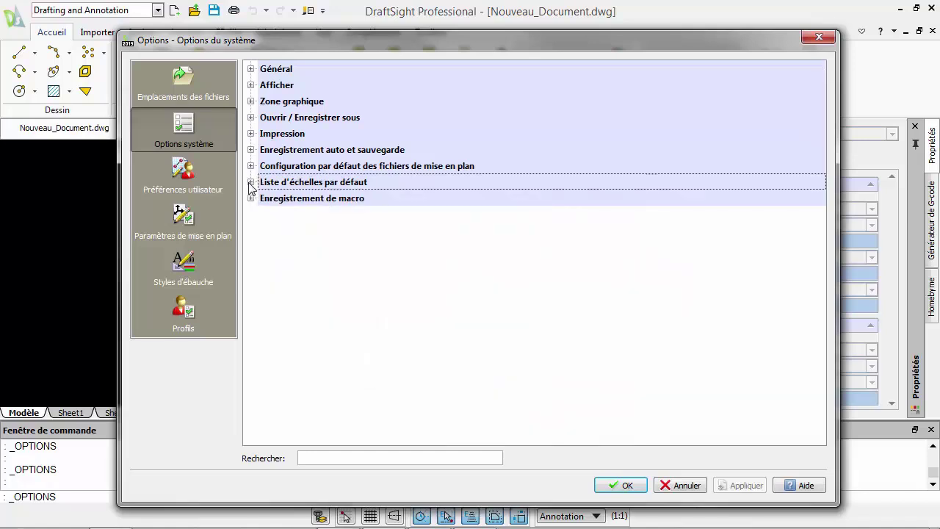
pyautogui.click(251, 198)
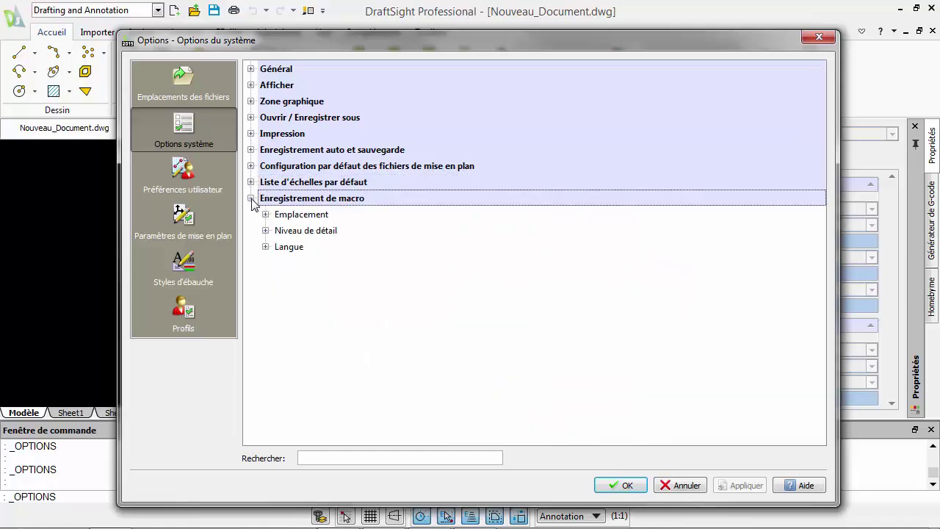
pyautogui.click(251, 198)
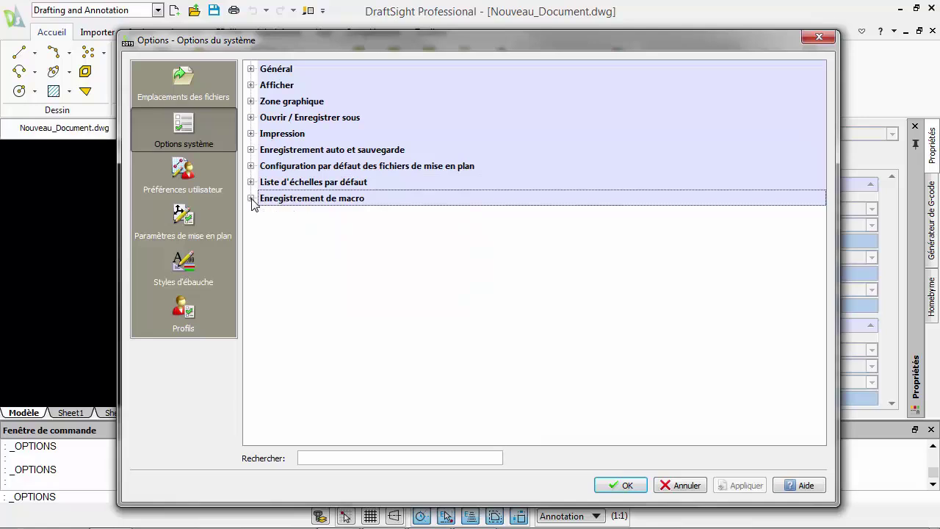
# Examine the drafting options (Options d'ébauche) and the mouse options in the user preferences
pyautogui.click(189, 187)
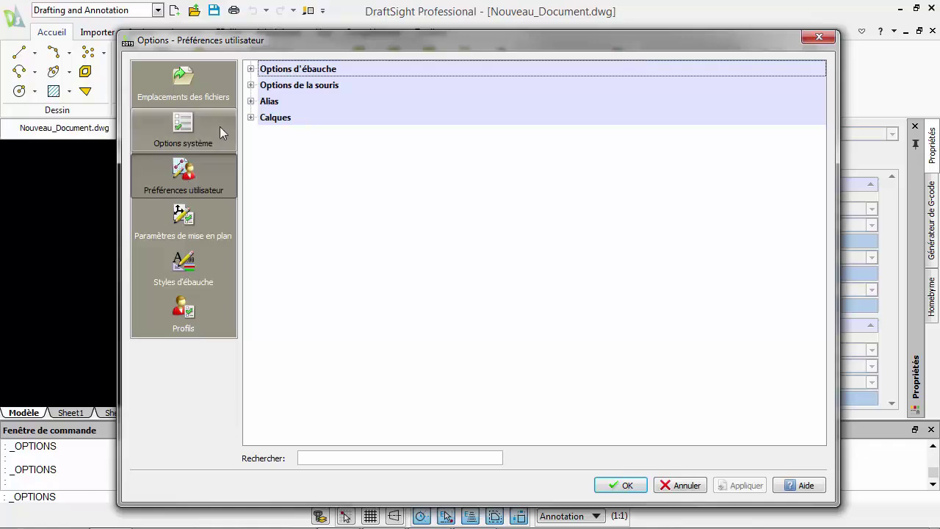
pyautogui.click(250, 69)
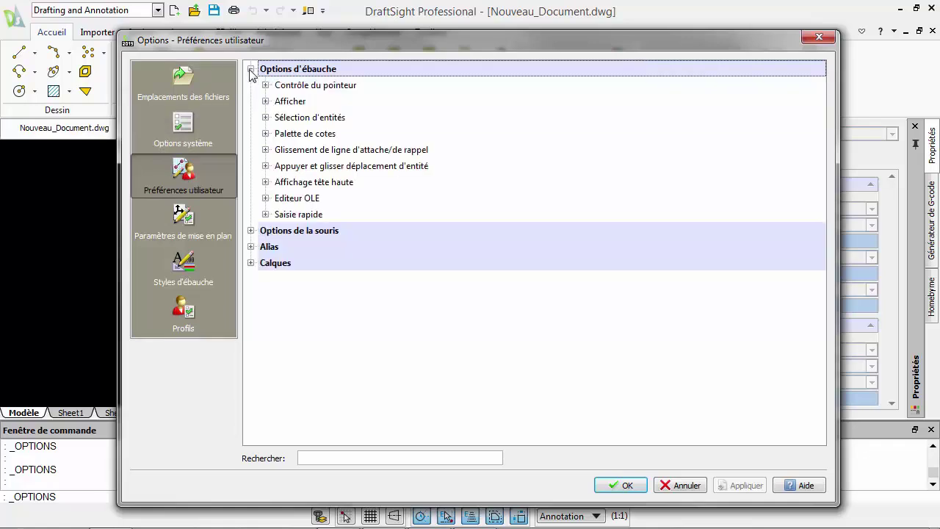
pyautogui.click(250, 69)
pyautogui.click(250, 85)
pyautogui.click(251, 85)
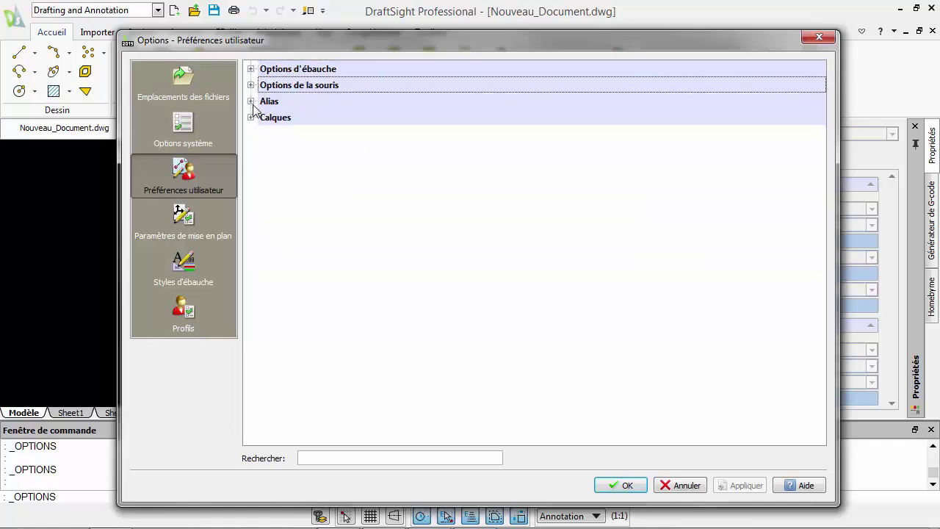
# Examine the command alias list and the isolated layer behaviour (Comportement du calque isolé) in the user preferences
pyautogui.click(250, 102)
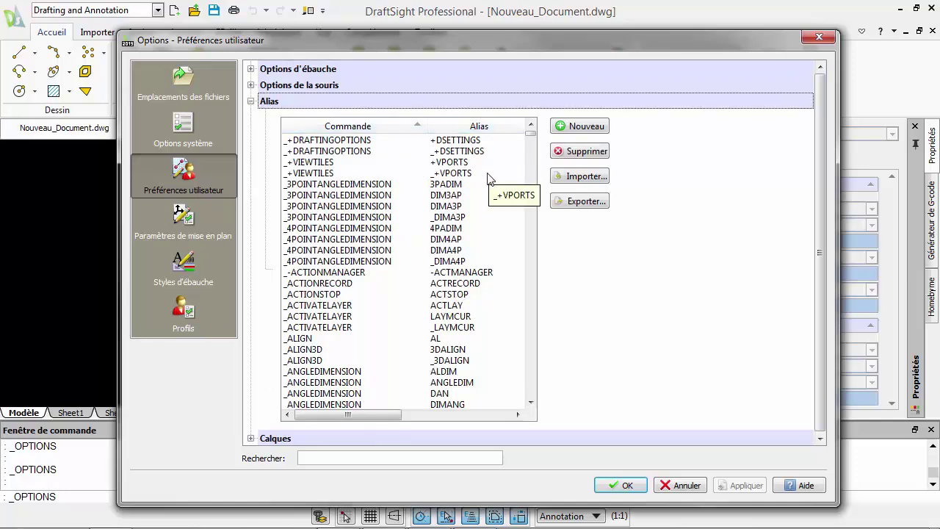
pyautogui.click(251, 101)
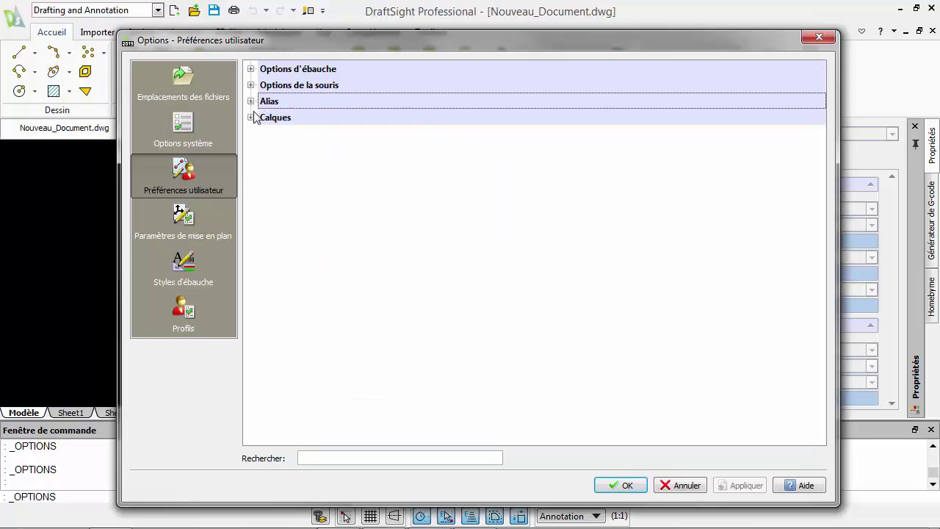
pyautogui.click(251, 117)
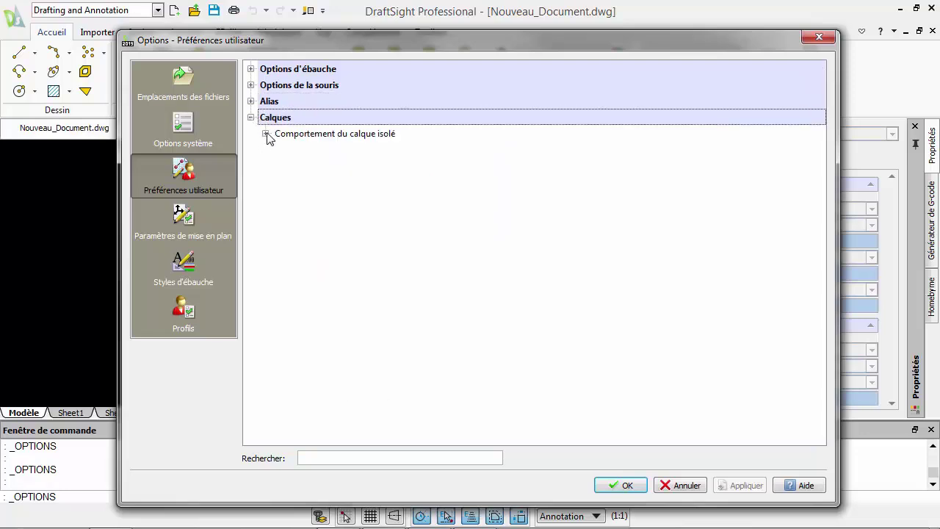
pyautogui.click(266, 134)
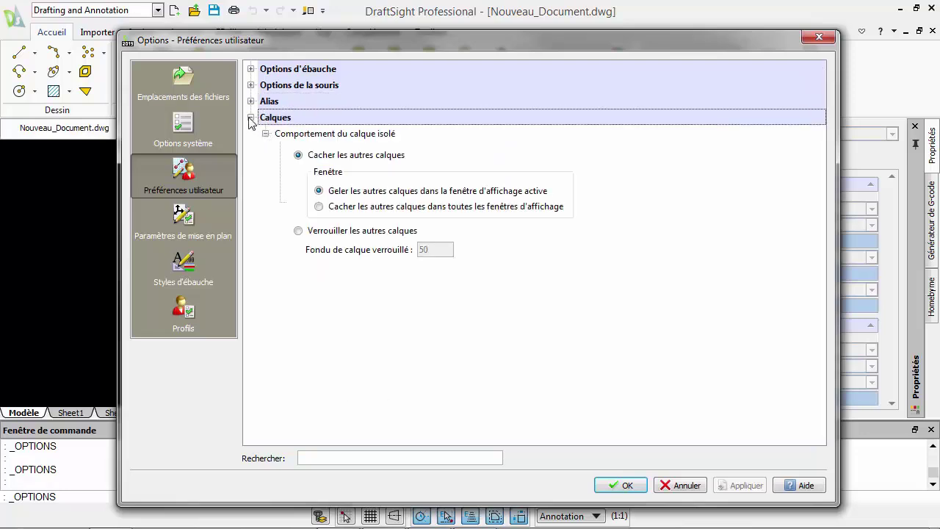
pyautogui.click(250, 118)
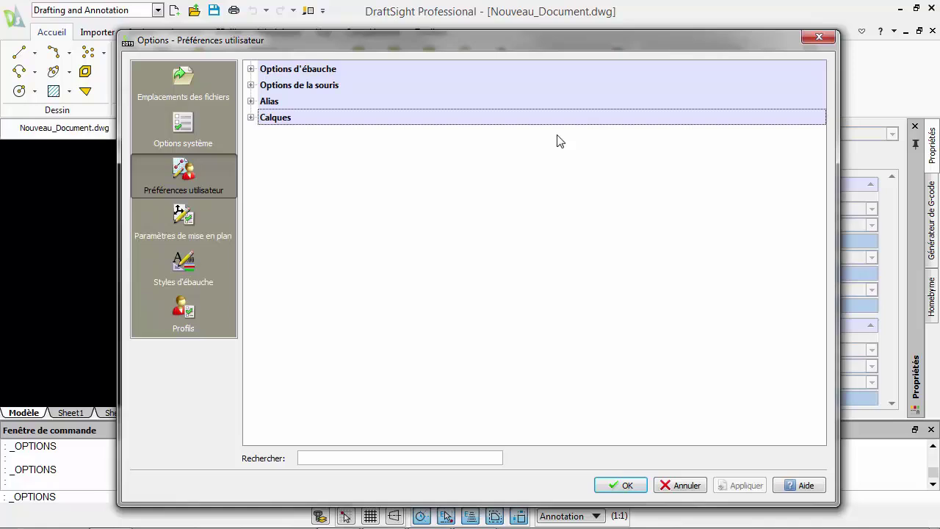
# Examine the Comportement, Afficher and Points settings in the drawing settings (Paramètres de mise en plan)
pyautogui.click(180, 216)
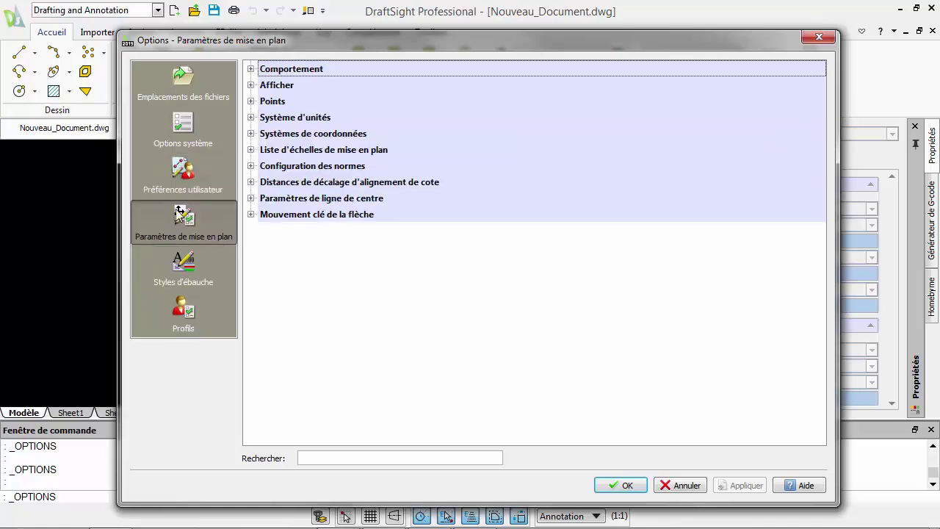
pyautogui.click(251, 70)
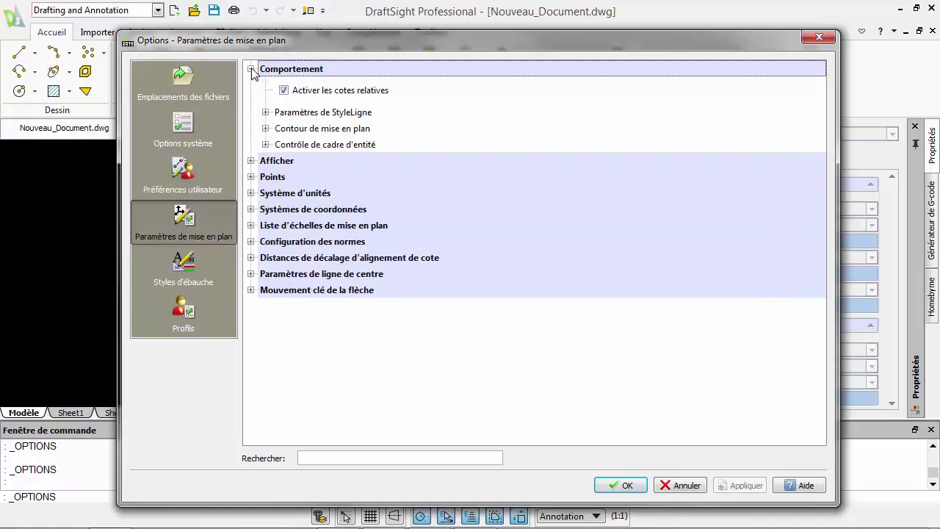
pyautogui.click(251, 69)
pyautogui.click(251, 85)
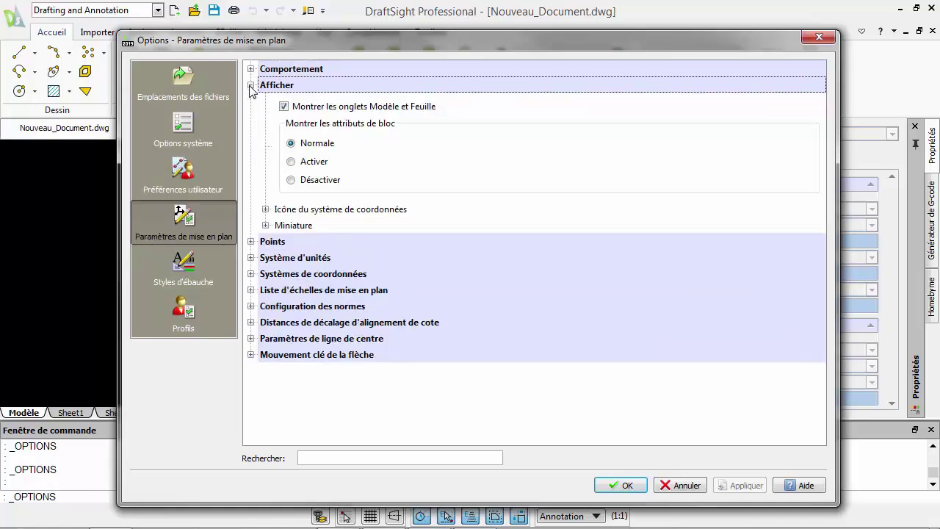
pyautogui.click(250, 85)
pyautogui.click(251, 101)
pyautogui.click(251, 102)
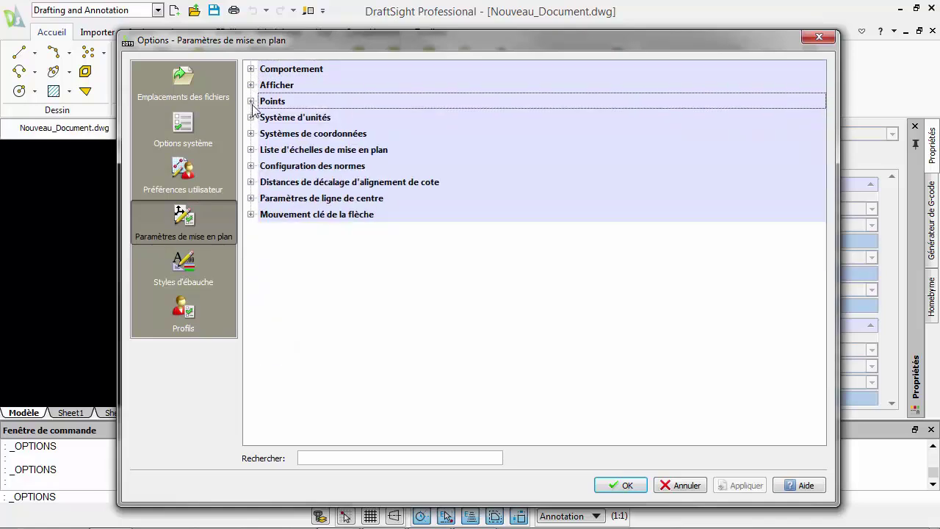
# Examine the unit system settings, including the available angle types, in the drawing settings
pyautogui.click(250, 118)
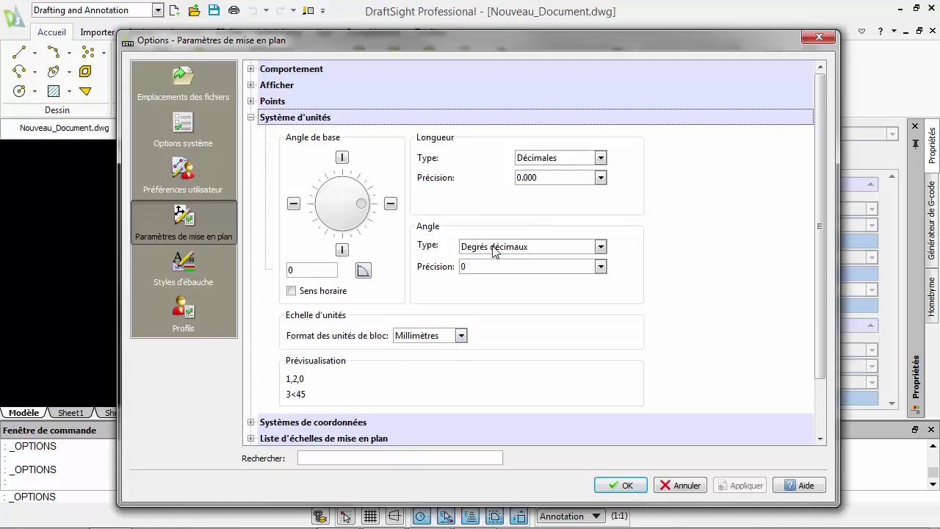
pyautogui.click(601, 246)
pyautogui.click(601, 246)
pyautogui.click(252, 118)
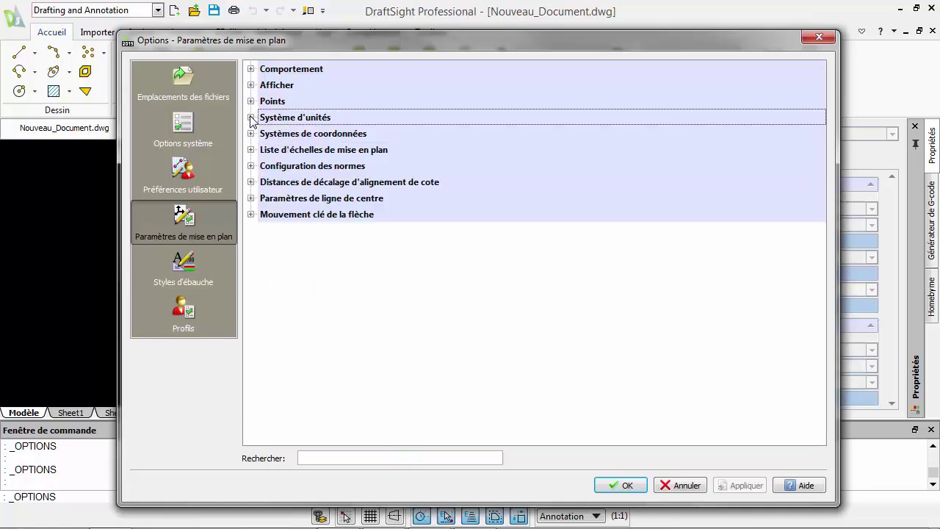
# Examine the coordinate system categories and the drawing scale list in the drawing settings
pyautogui.click(251, 134)
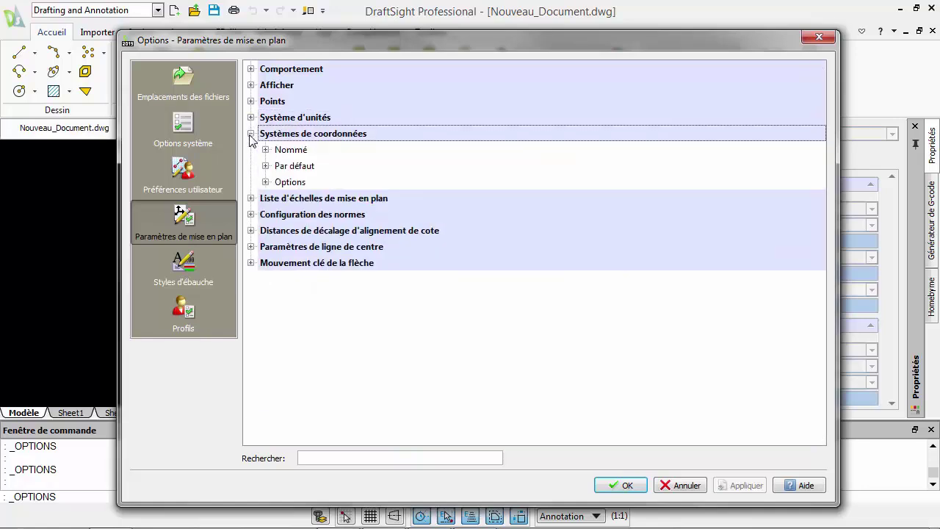
pyautogui.click(252, 133)
pyautogui.click(252, 150)
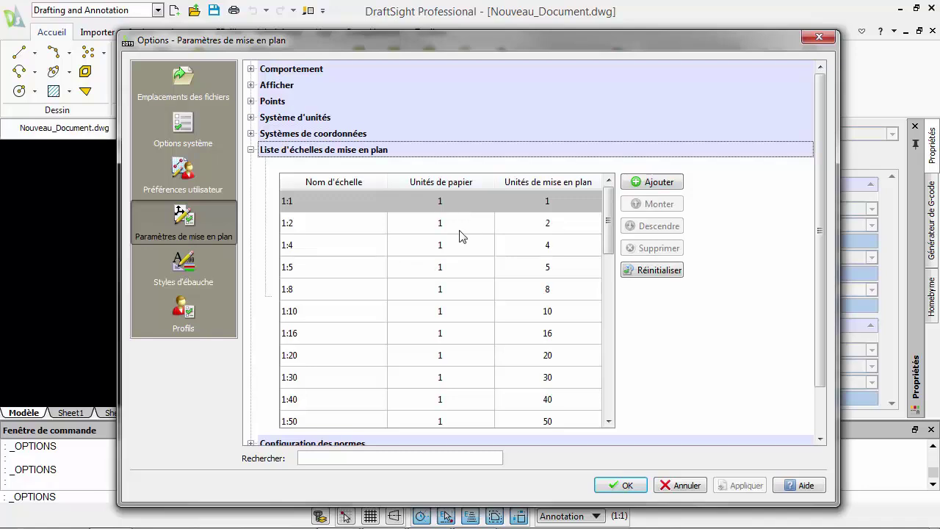
pyautogui.click(251, 150)
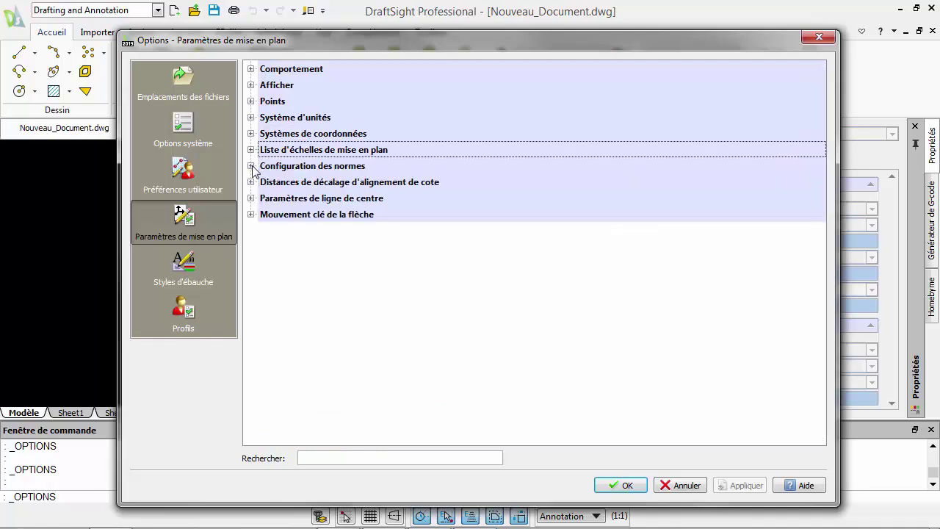
# Examine the standards configuration and the dimension alignment offset distances in the drawing settings
pyautogui.click(251, 166)
pyautogui.click(266, 182)
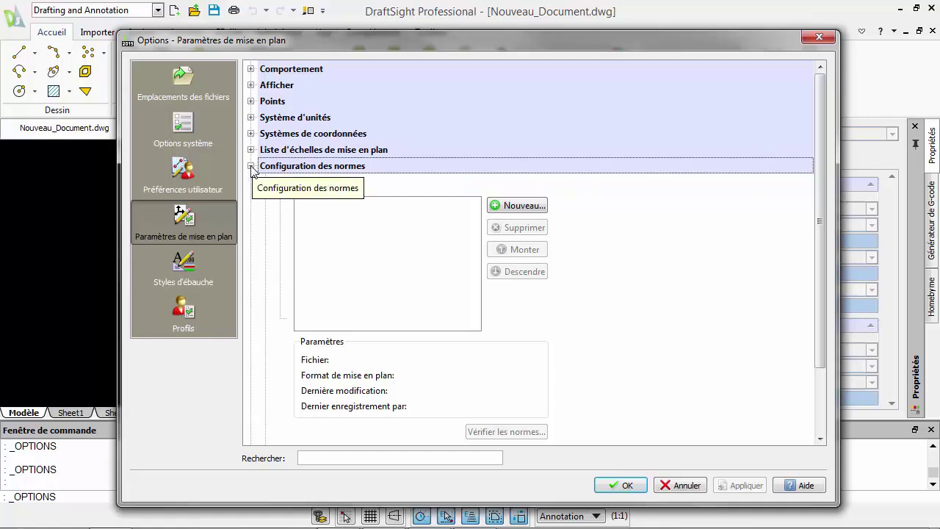
pyautogui.click(251, 166)
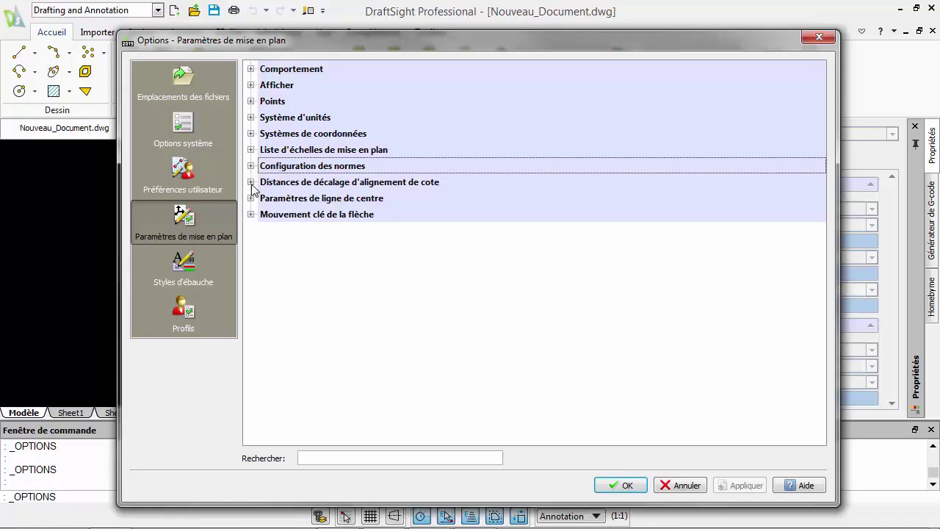
pyautogui.click(250, 183)
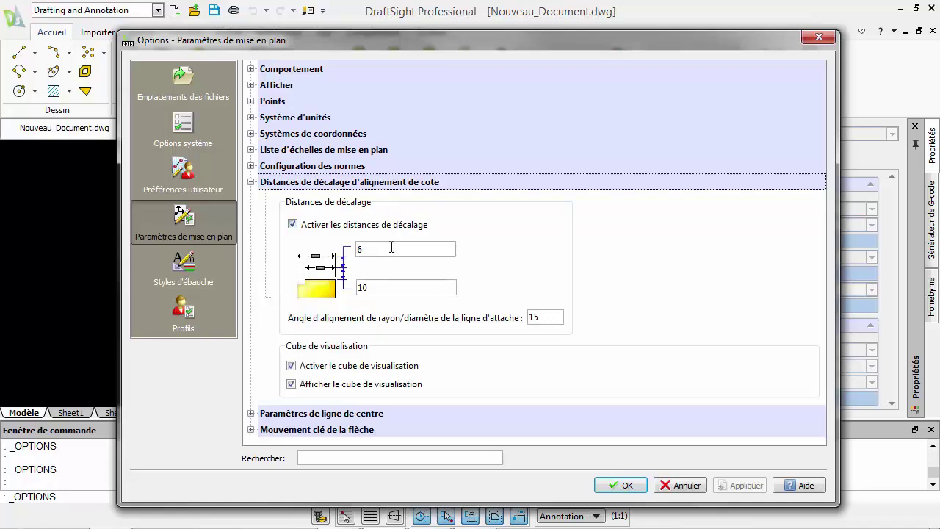
pyautogui.click(251, 182)
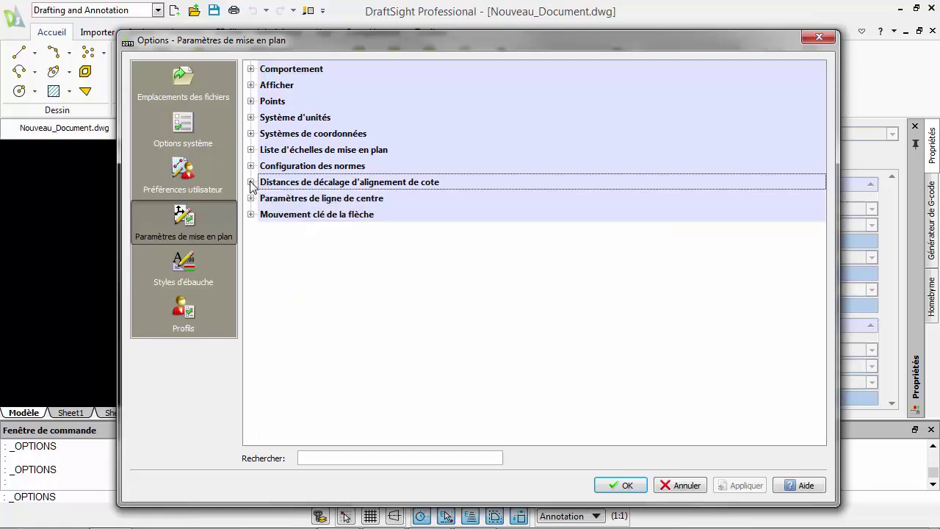
# Examine the centerline extension and the arrow key movement increments in the drawing settings
pyautogui.click(251, 199)
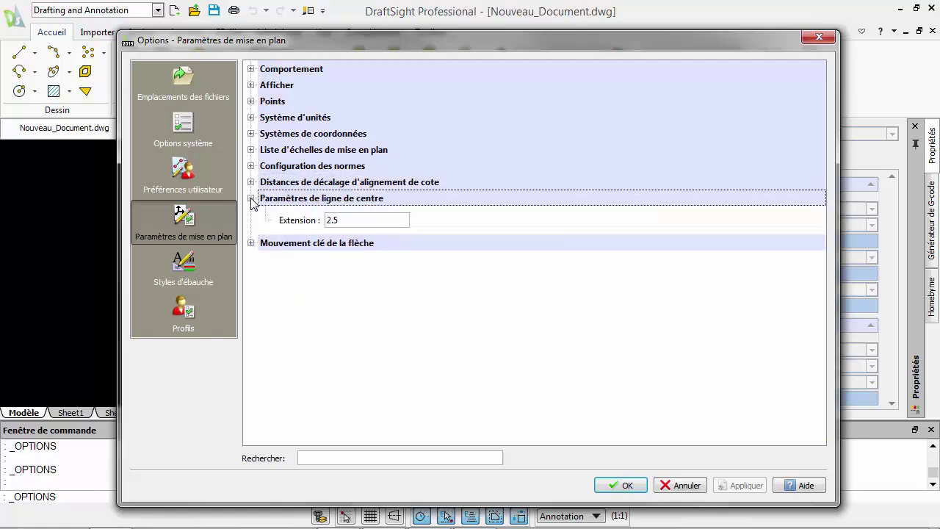
pyautogui.click(251, 198)
pyautogui.click(250, 214)
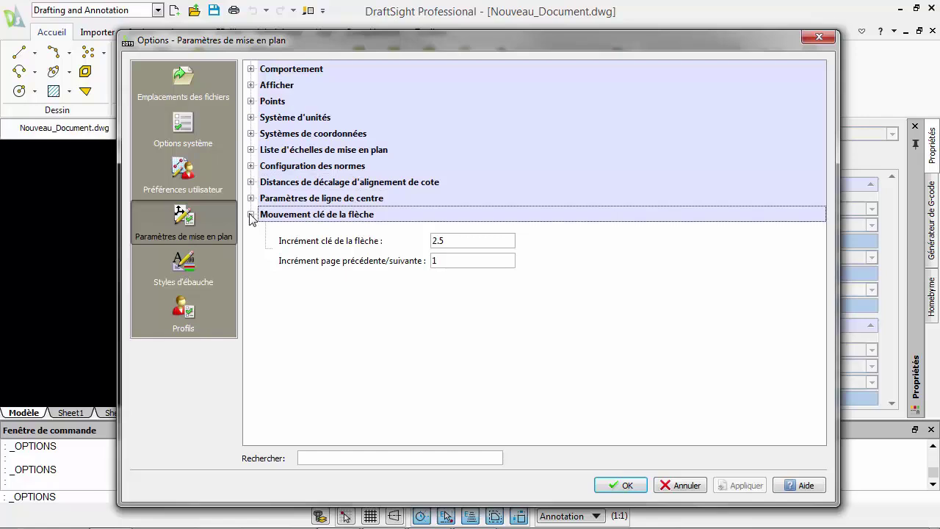
pyautogui.click(250, 215)
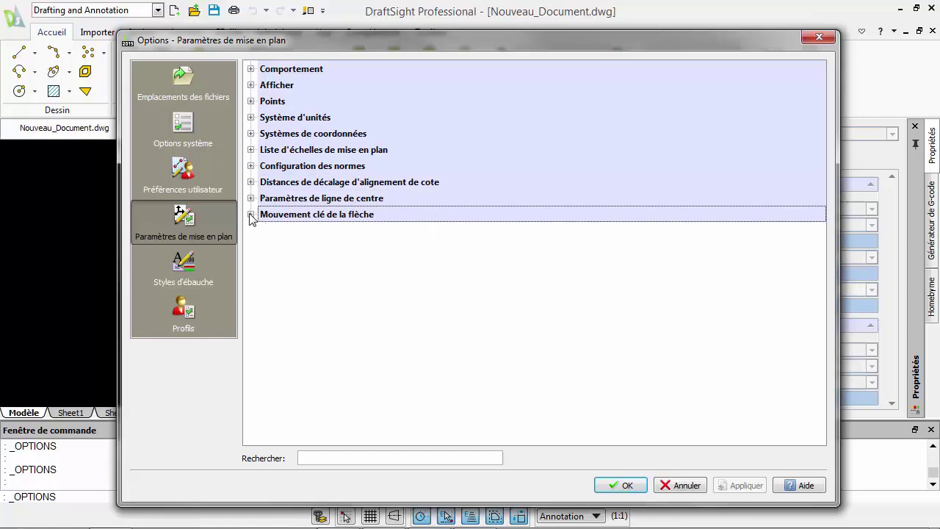
# Examine the active text styles and preview the ISO-25 dimension style among the active drafting styles (Styles d'ébauche actifs)
pyautogui.click(195, 257)
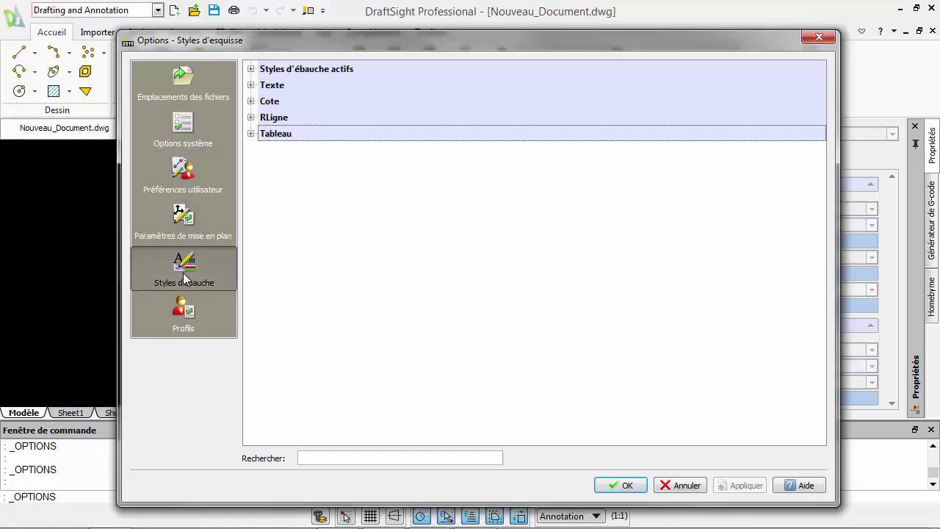
pyautogui.click(250, 69)
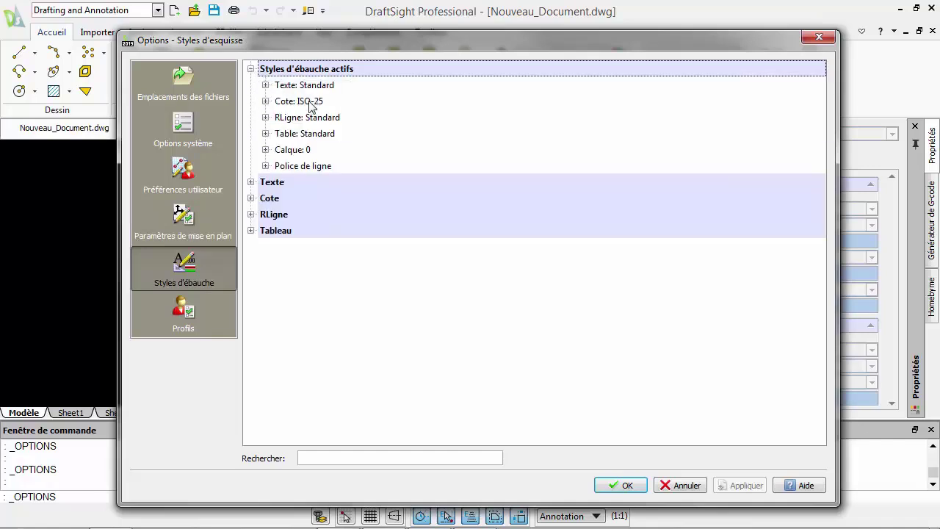
pyautogui.click(266, 85)
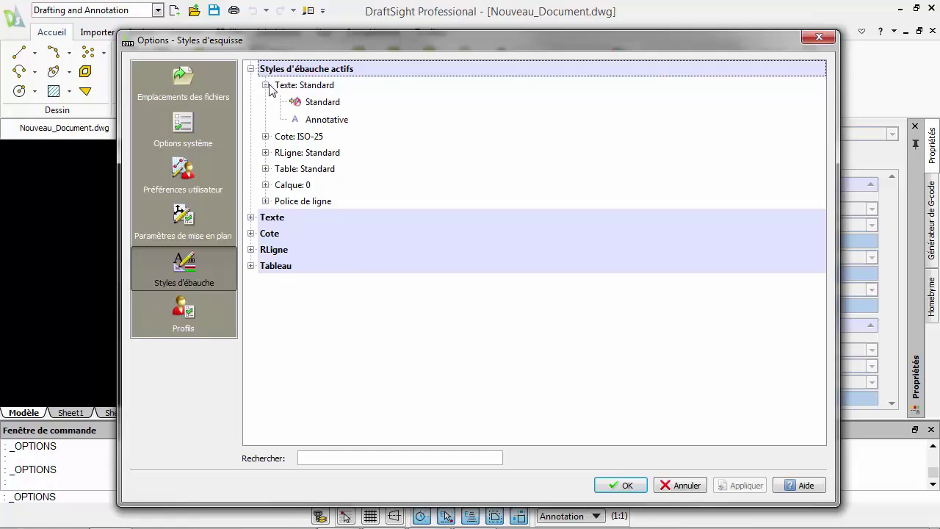
pyautogui.click(266, 86)
pyautogui.click(266, 102)
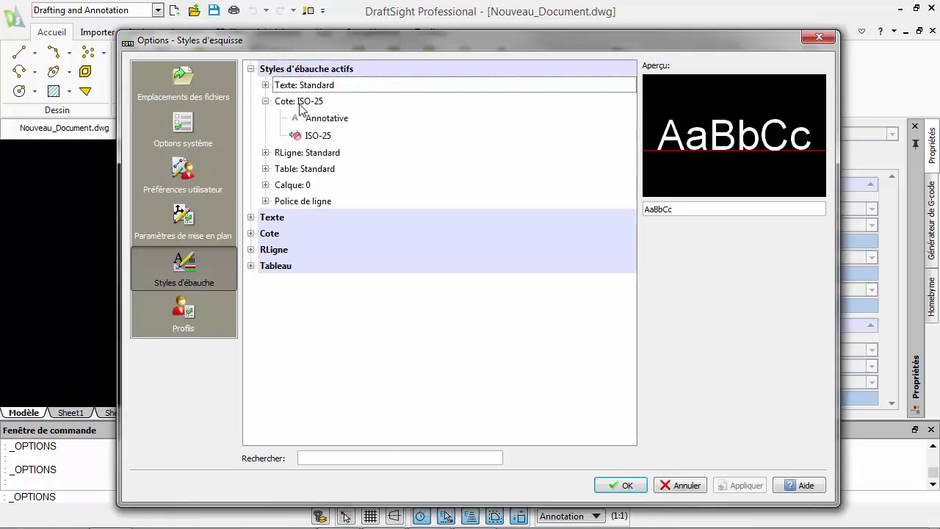
pyautogui.click(316, 136)
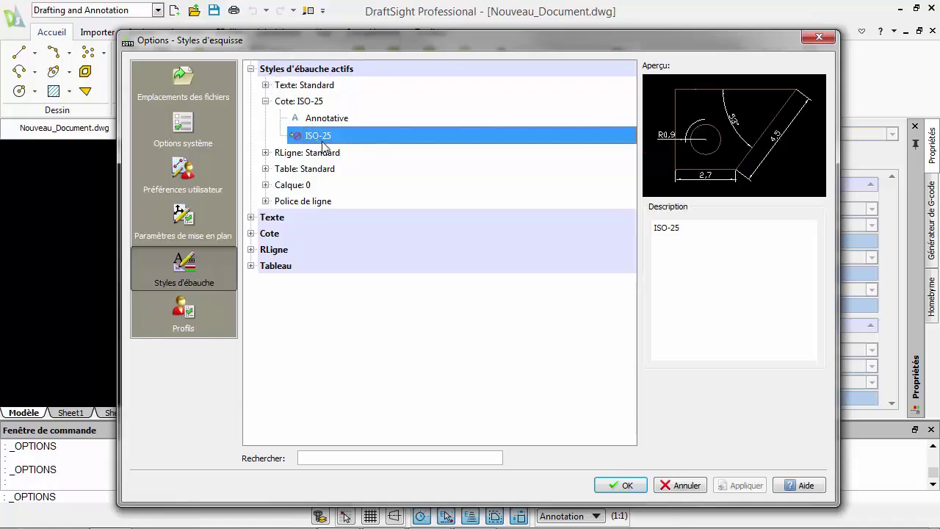
pyautogui.click(266, 102)
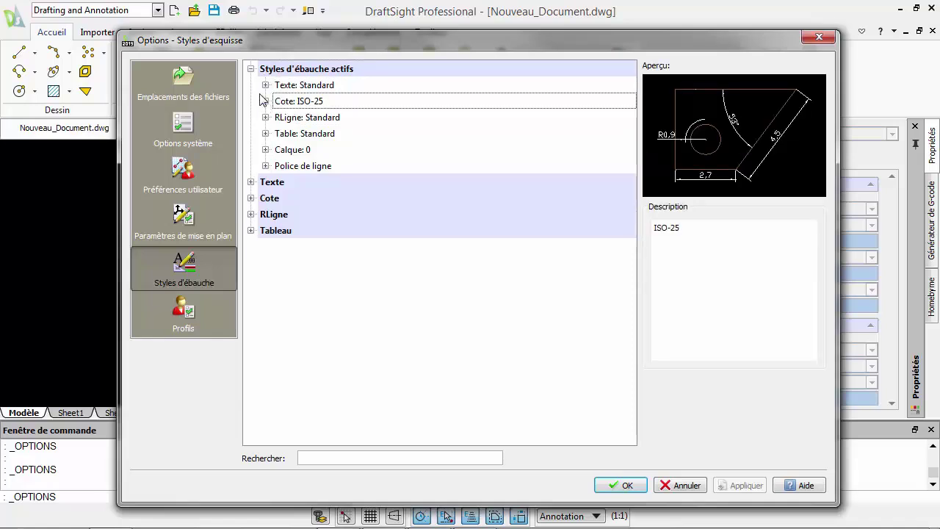
# Examine the text drafting style settings (Texte) and the list of available text styles
pyautogui.click(251, 69)
pyautogui.click(252, 86)
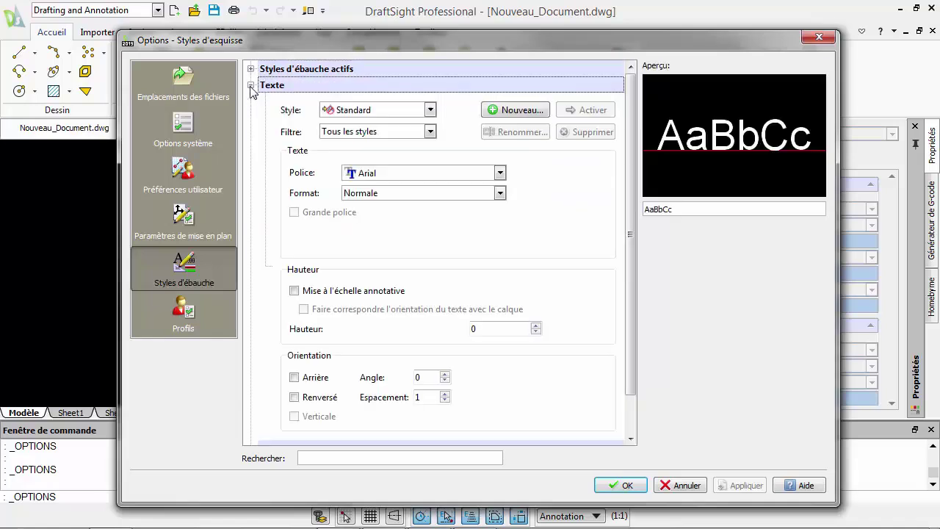
pyautogui.click(430, 111)
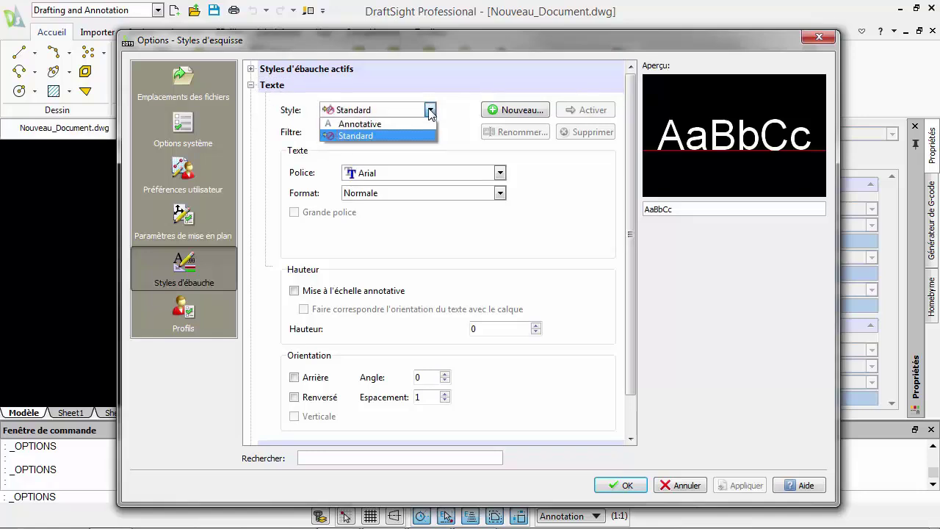
pyautogui.click(431, 110)
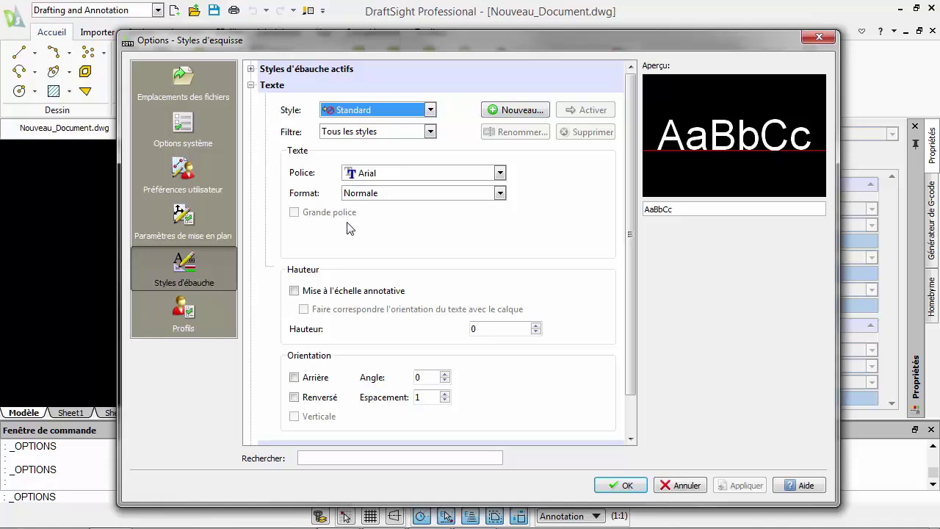
pyautogui.click(251, 84)
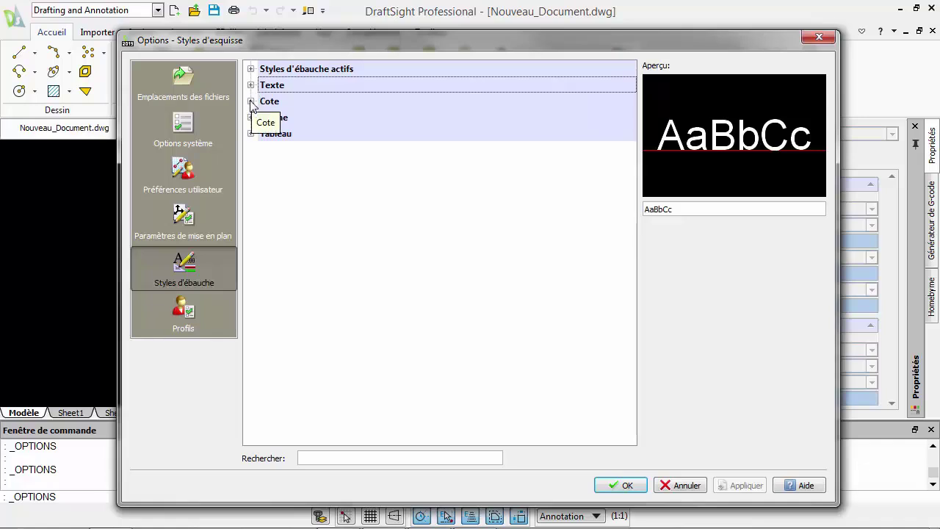
# Examine the dimension (Cote), rich line (RLigne) and table (Tableau) settings in the drafting styles
pyautogui.click(251, 101)
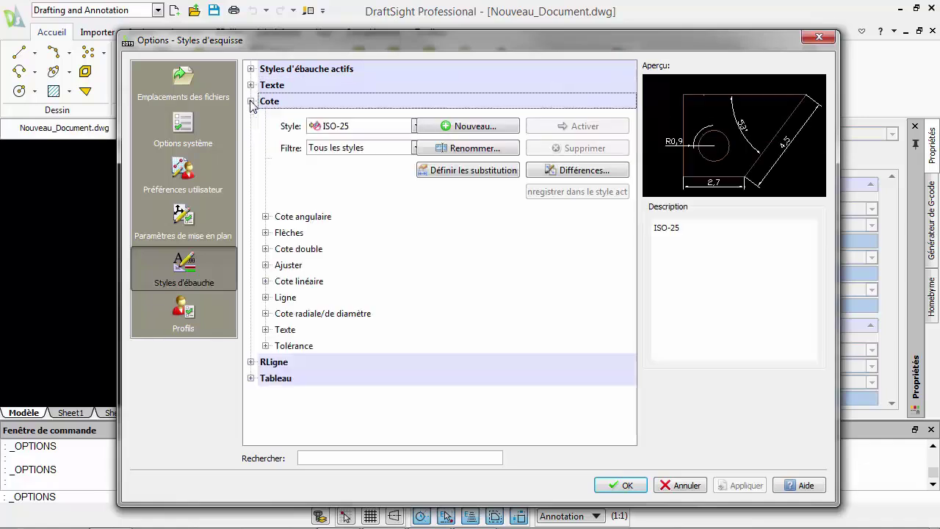
pyautogui.click(250, 101)
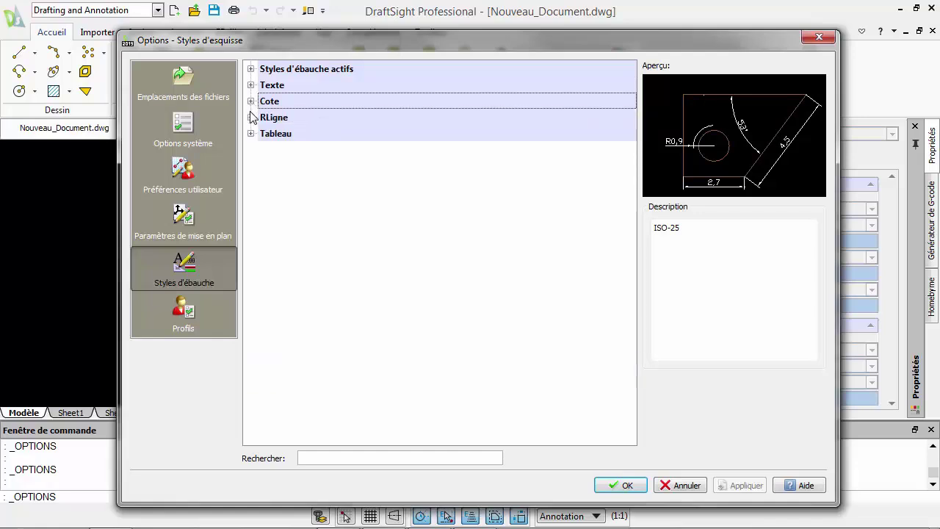
pyautogui.click(251, 118)
pyautogui.click(251, 117)
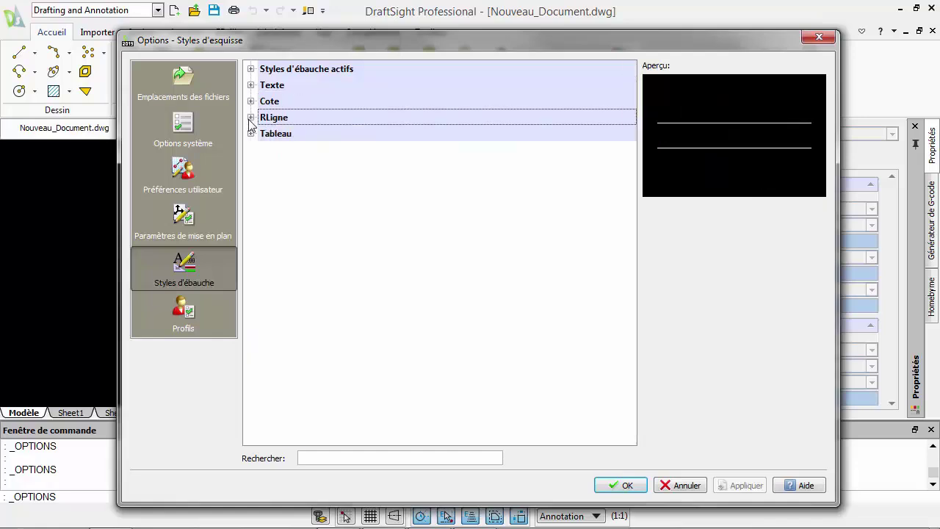
pyautogui.click(251, 133)
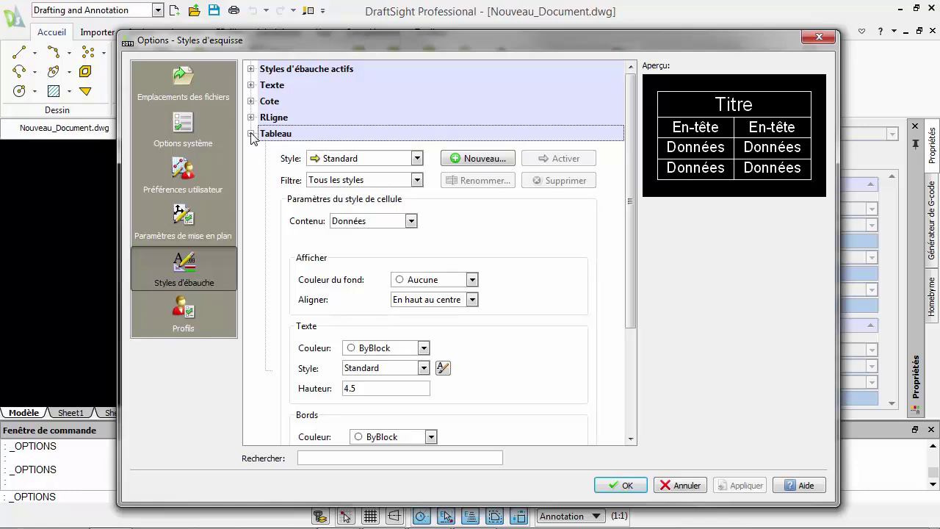
pyautogui.click(250, 134)
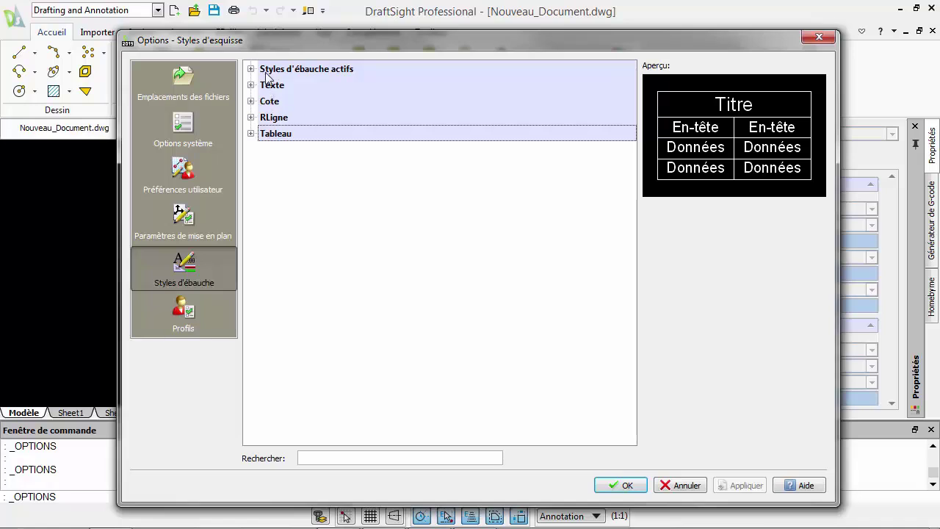
# Review the system profiles (Profils) and accept the options to return to the drawing
pyautogui.click(187, 318)
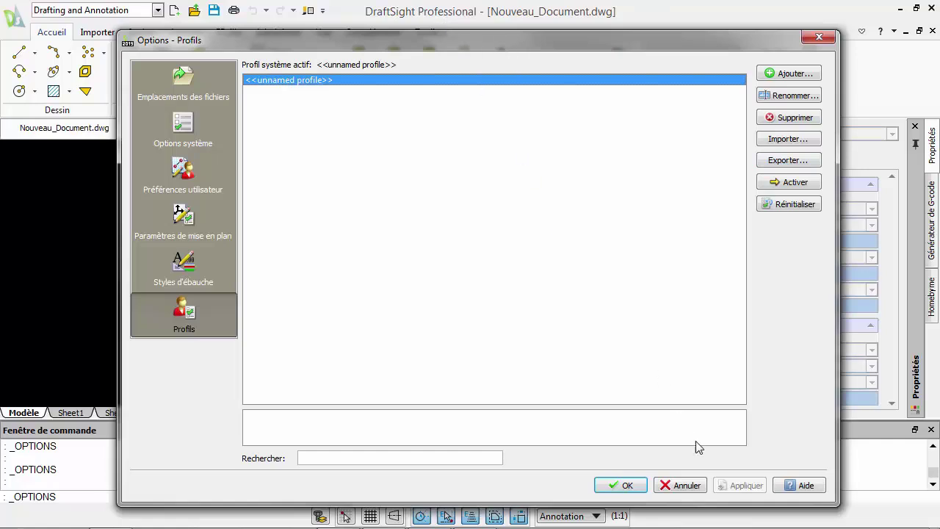
pyautogui.click(626, 487)
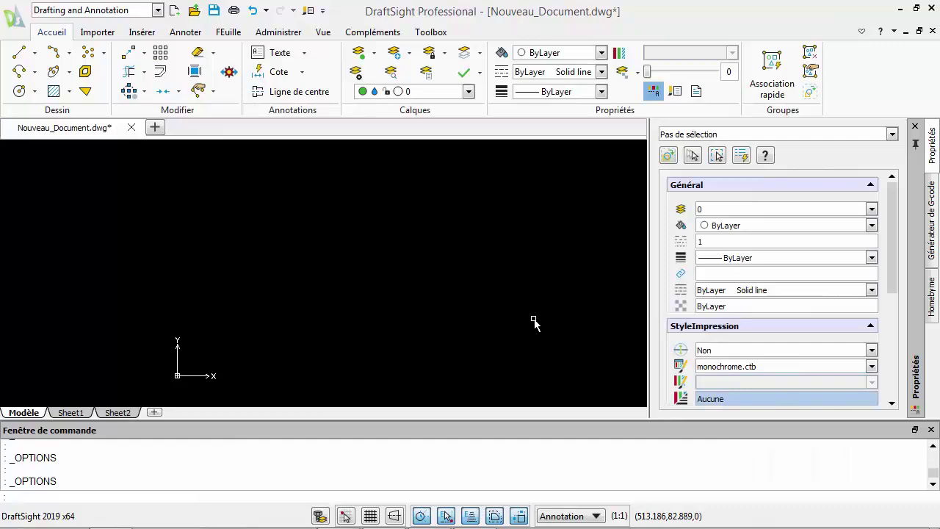